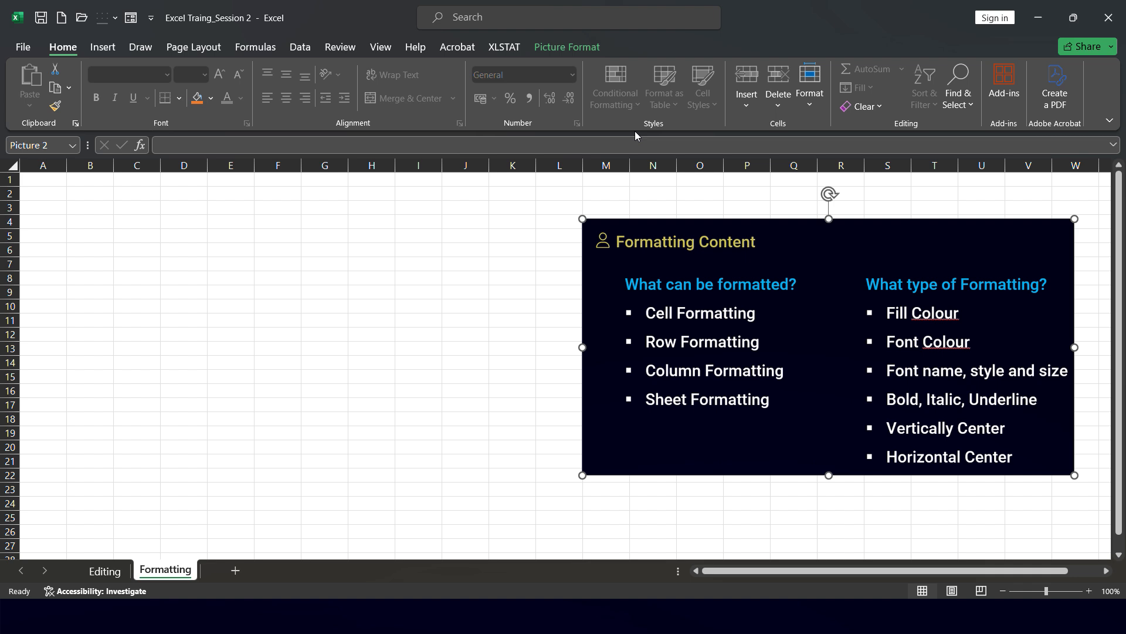
Widen column E to roughly four times its width and enter "Microsoft" in cell E6
{"action": "left_click", "coordinate": [228, 251]}
{"action": "left_click_drag", "start_coordinate": [254, 165], "coordinate": [393, 166]}
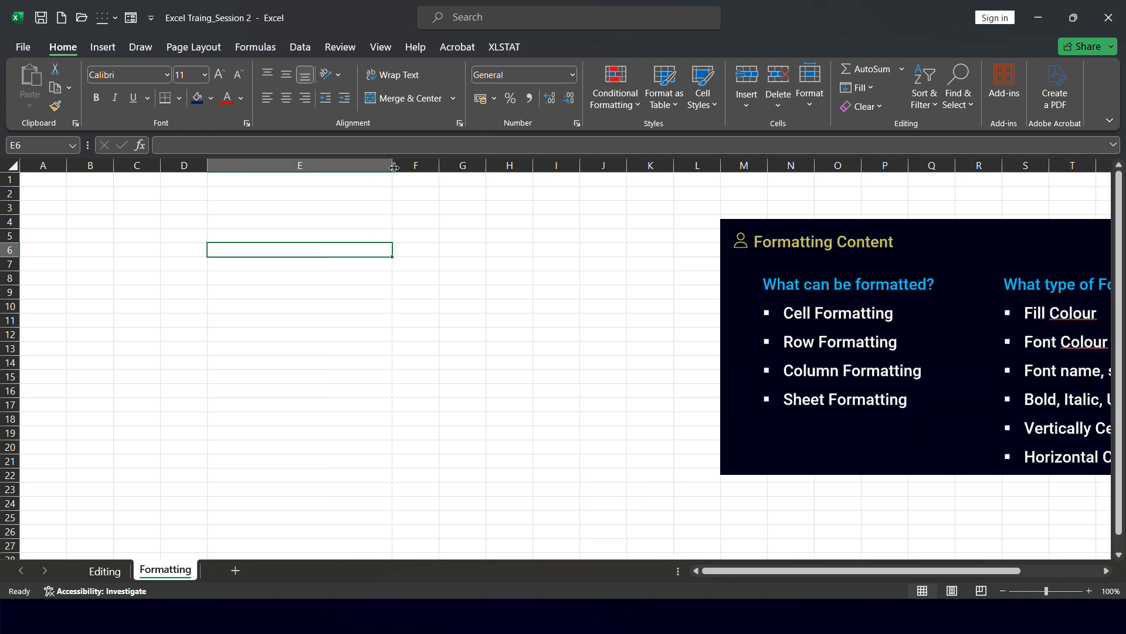
{"action": "type", "text": "Microsoft"}
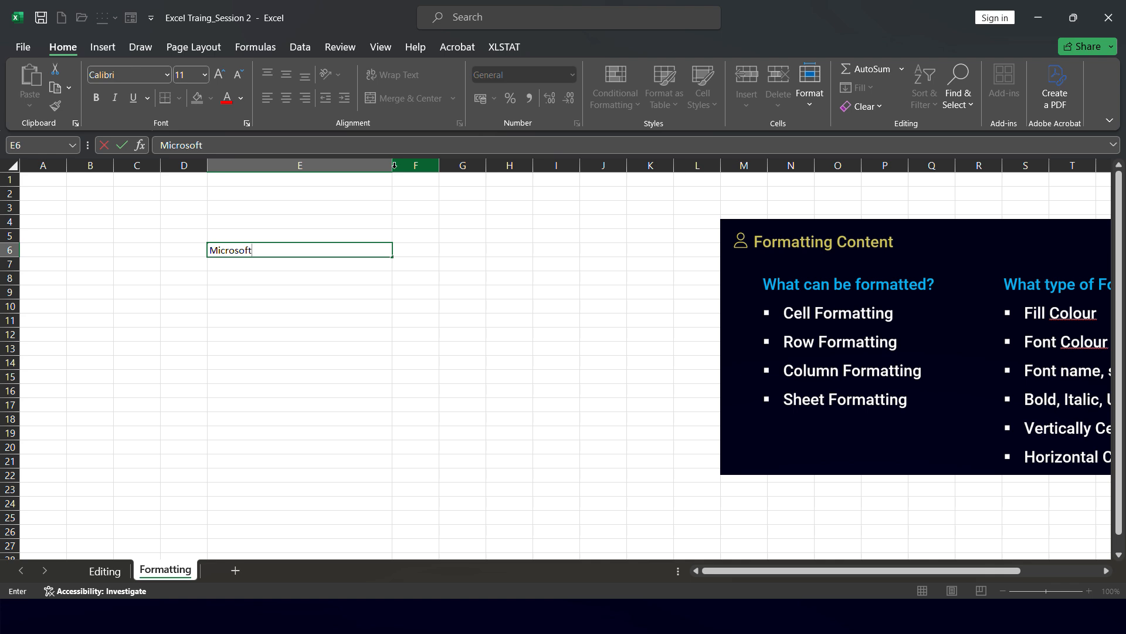
{"action": "key", "text": "Return"}
{"action": "key", "text": "Down"}
{"action": "key", "text": "Down"}
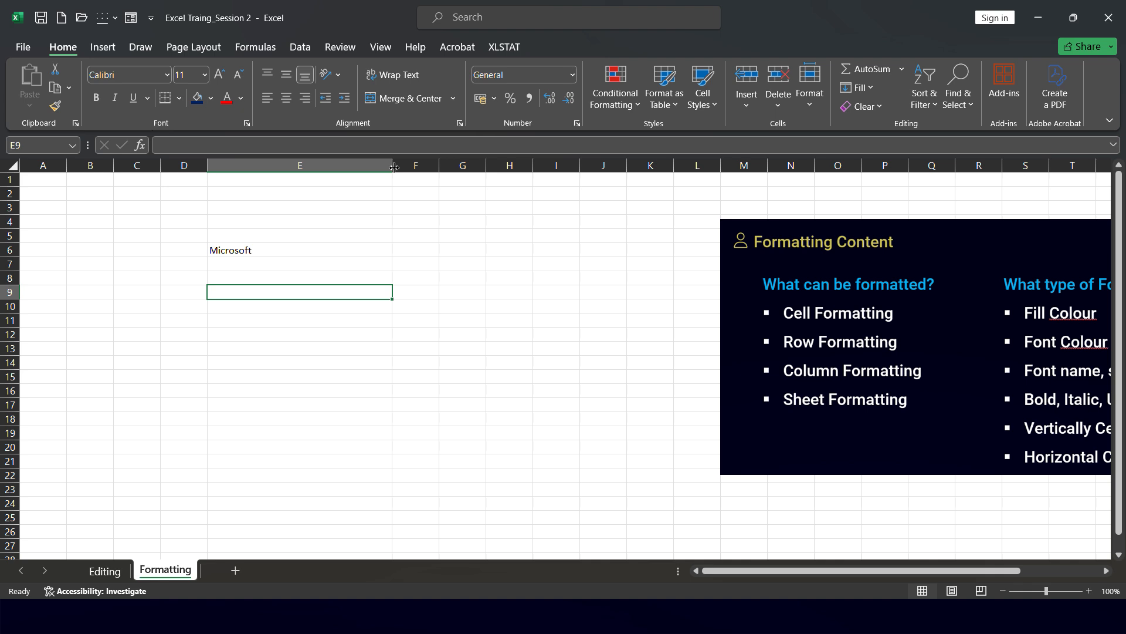
Move the Formatting Content picture left along the sheet until its left edge is near the boundary of columns I and J
{"action": "left_click", "coordinate": [246, 250]}
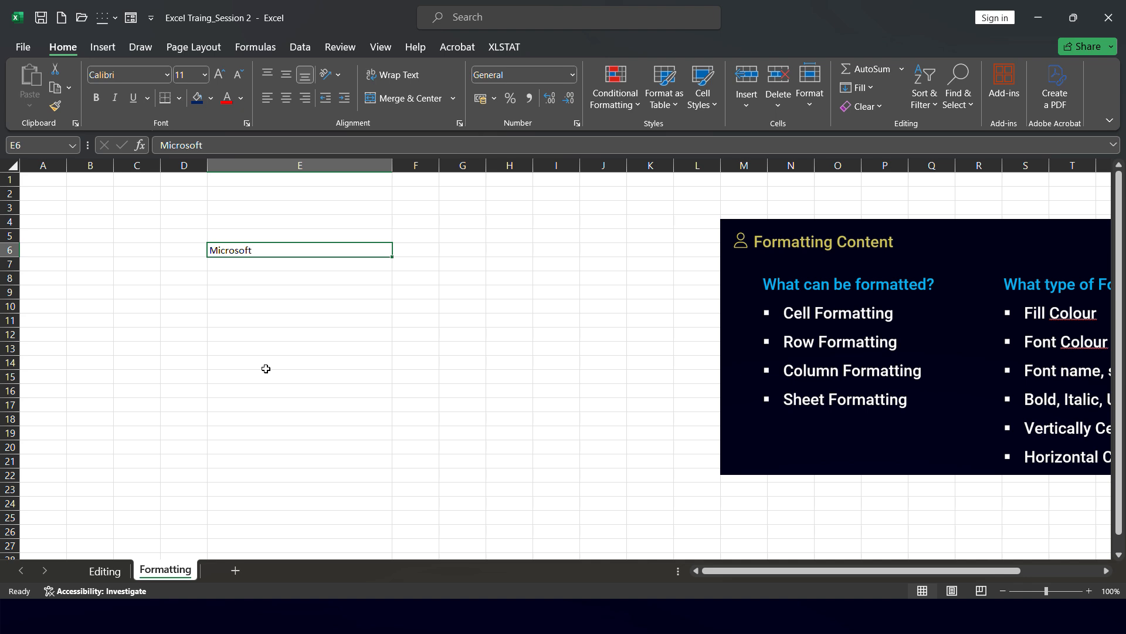
{"action": "left_click", "coordinate": [855, 287]}
{"action": "left_click_drag", "start_coordinate": [871, 271], "coordinate": [720, 272]}
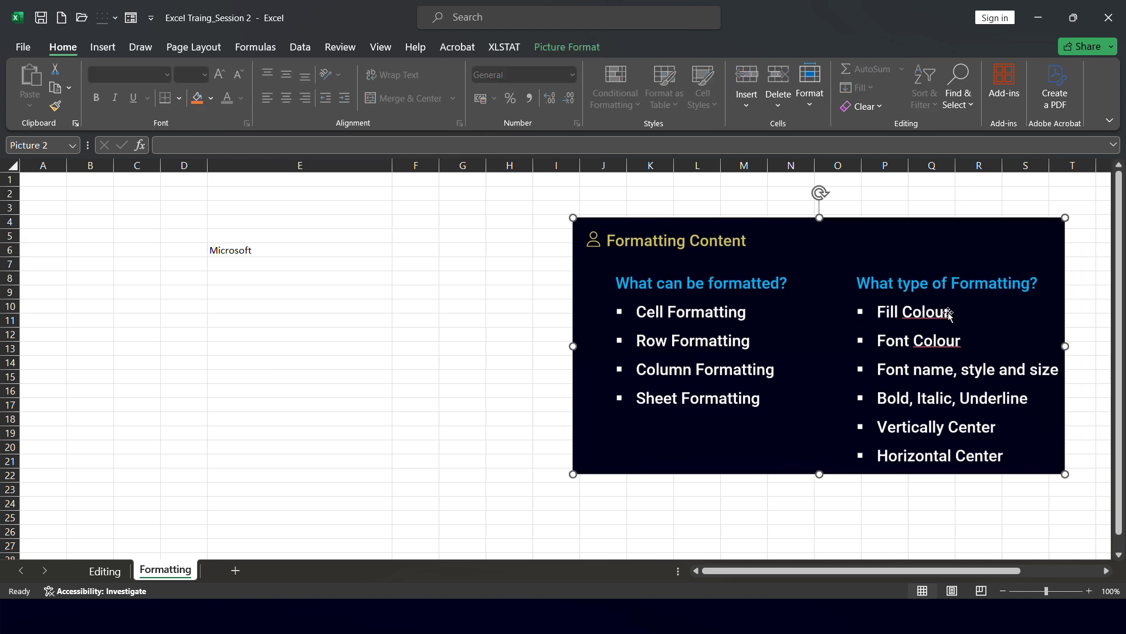
Fill cell E6 with the standard dark blue colour
{"action": "left_click", "coordinate": [232, 250]}
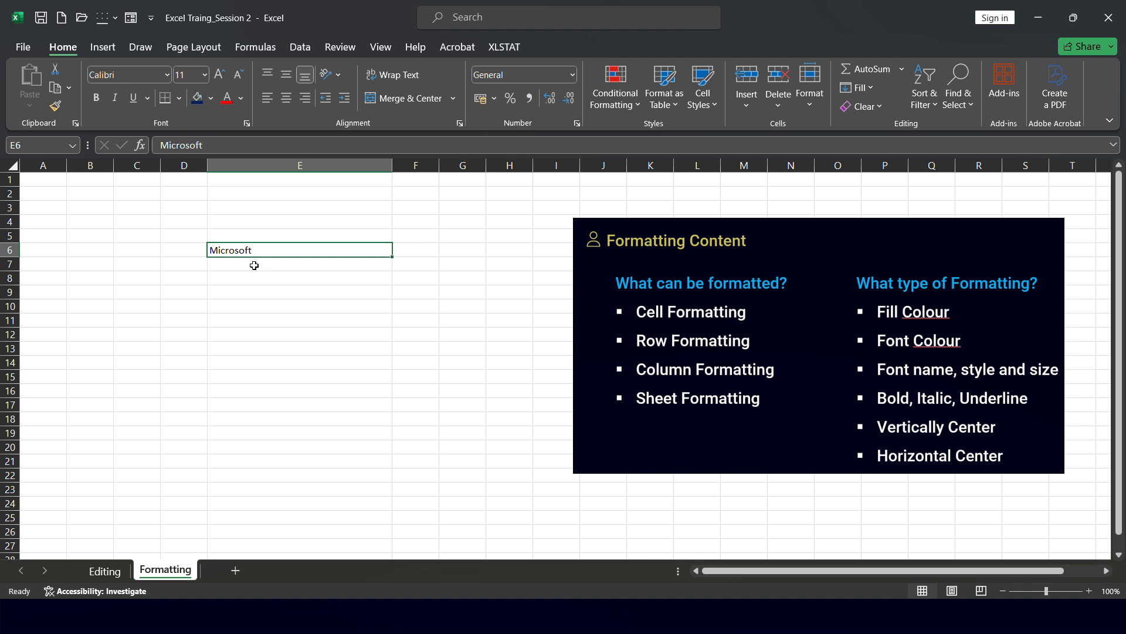
{"action": "left_click", "coordinate": [213, 97]}
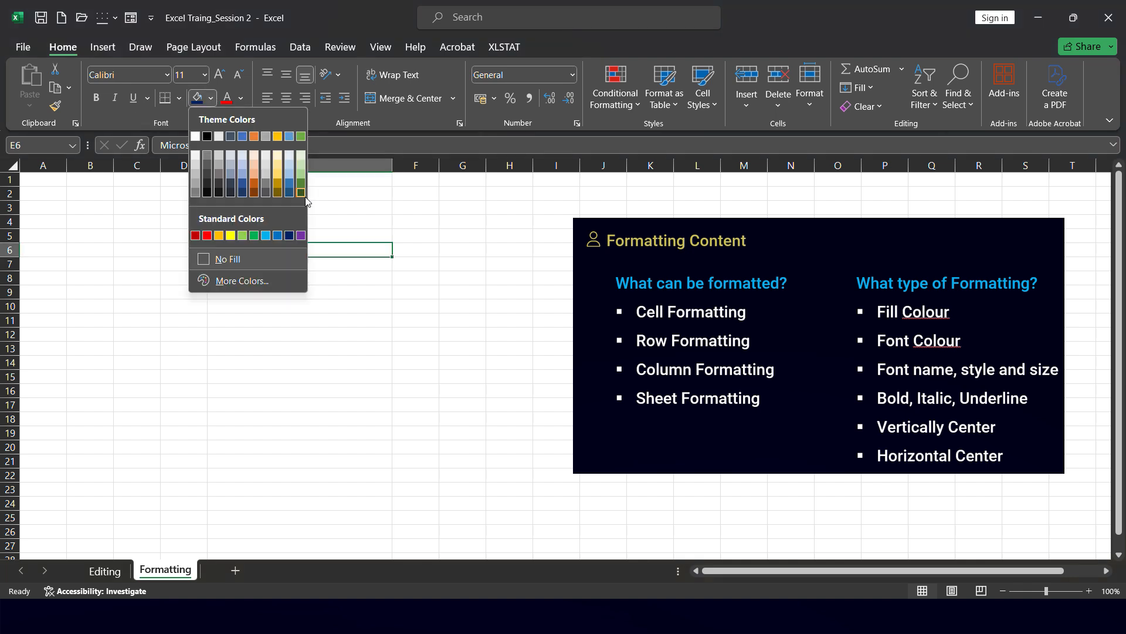
{"action": "left_click", "coordinate": [289, 235]}
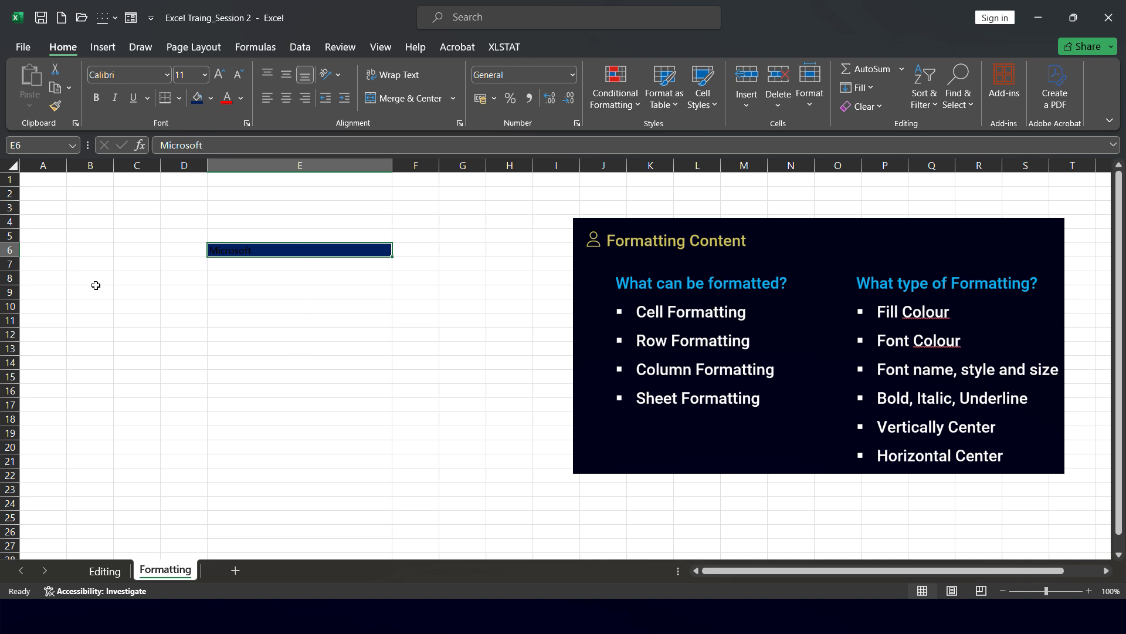
Set the font colour of the text in cell E6 to white
{"action": "left_click", "coordinate": [264, 292]}
{"action": "left_click", "coordinate": [277, 250]}
{"action": "left_click", "coordinate": [242, 100]}
{"action": "left_click", "coordinate": [244, 100]}
{"action": "left_click", "coordinate": [245, 100]}
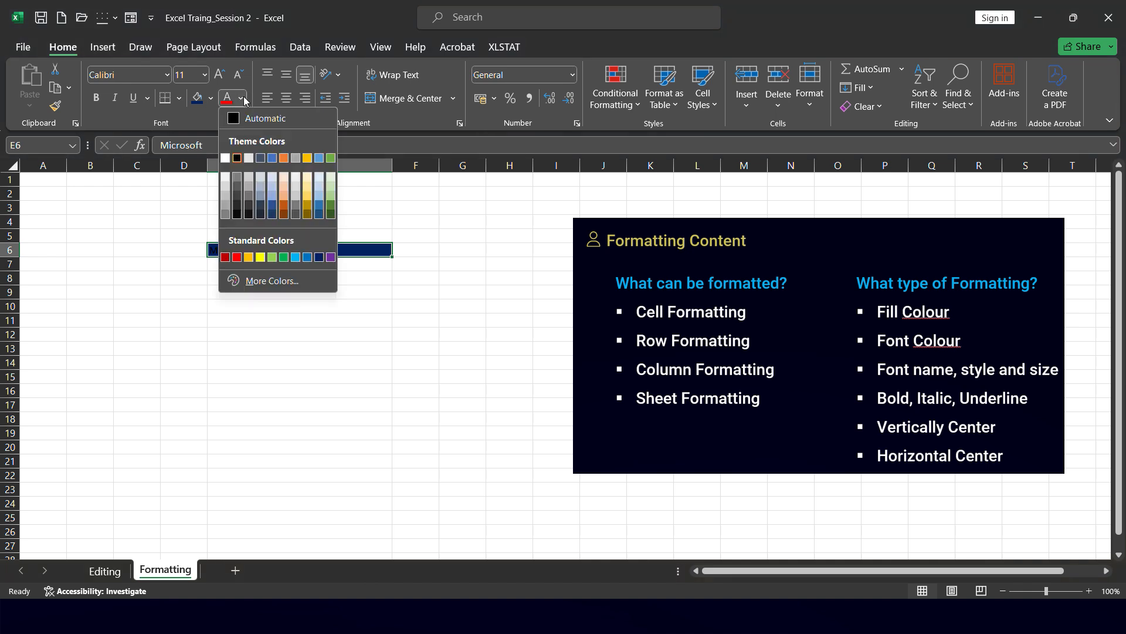
{"action": "left_click", "coordinate": [200, 101]}
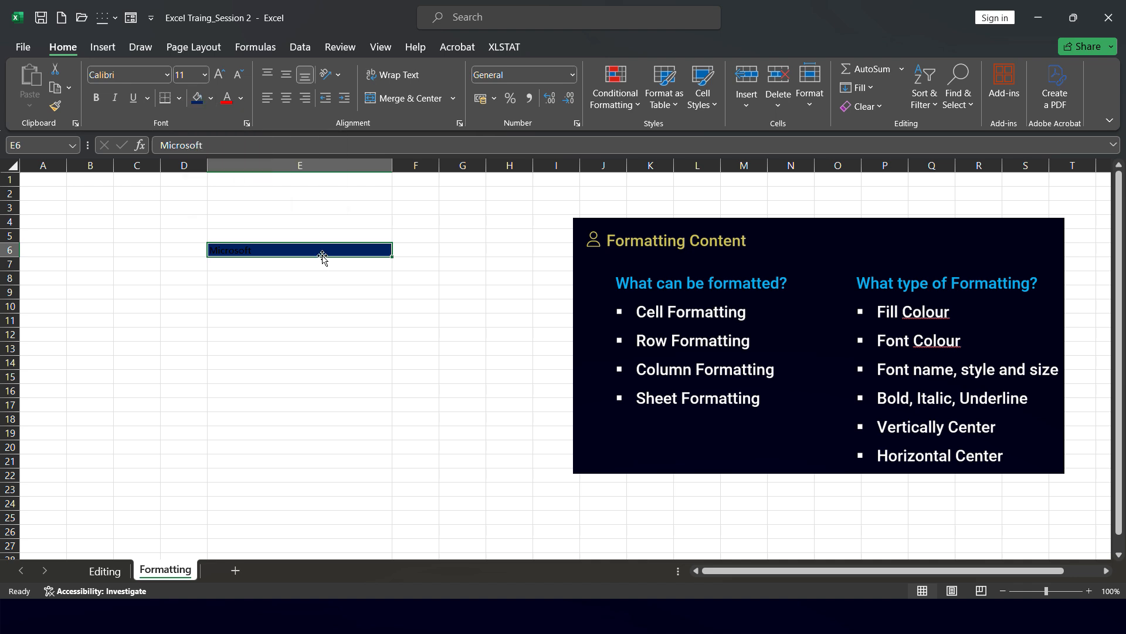
{"action": "left_click", "coordinate": [240, 103]}
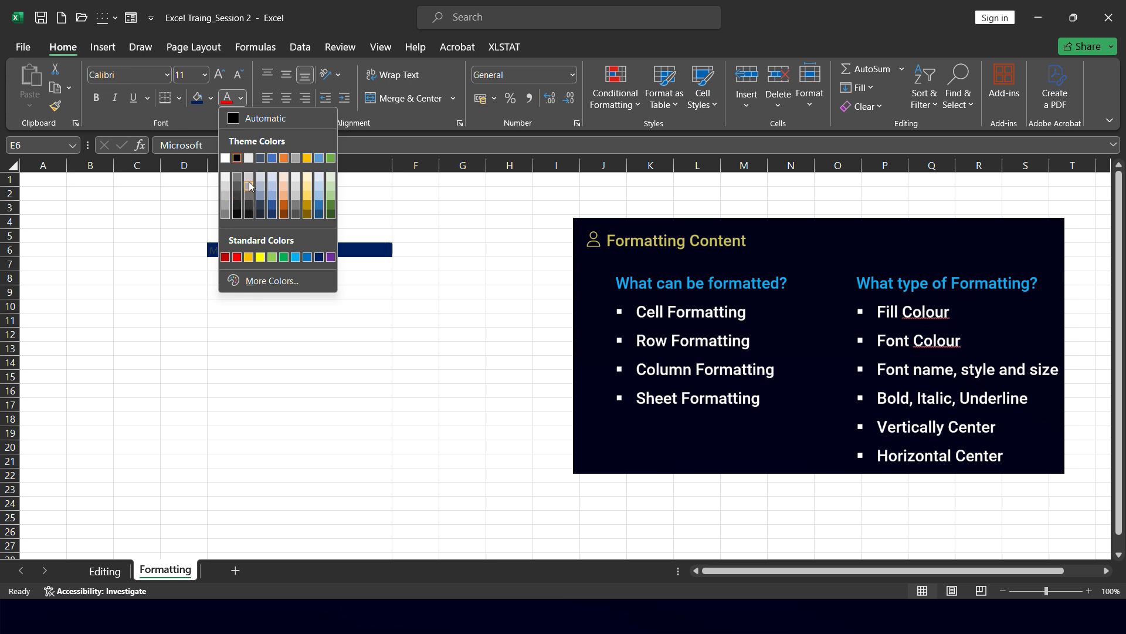
{"action": "left_click", "coordinate": [225, 159]}
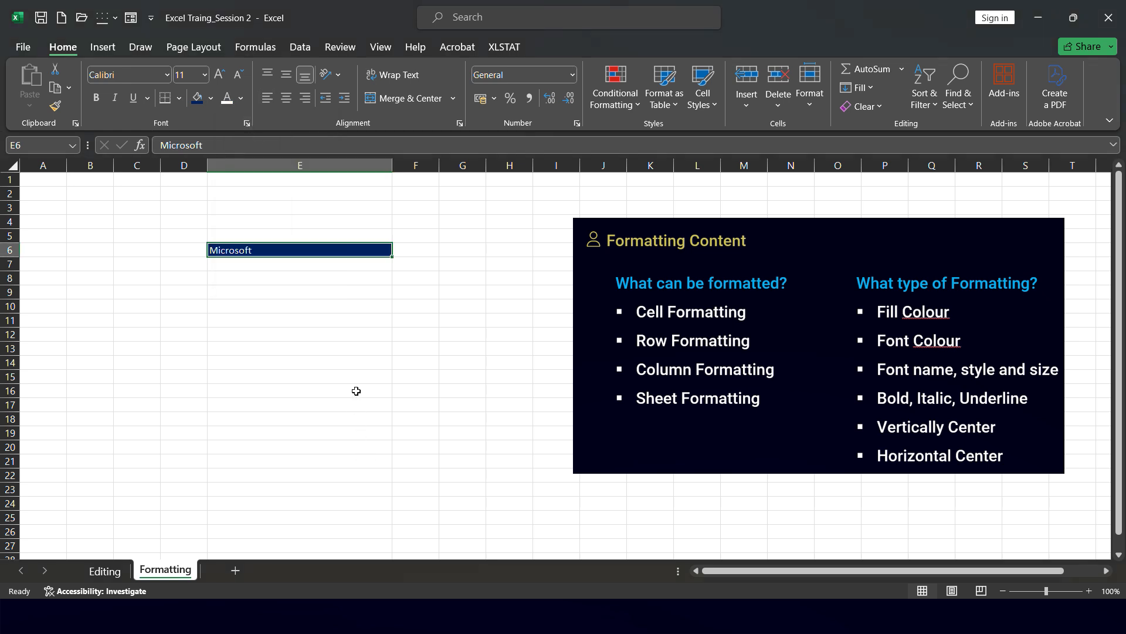
{"action": "left_click", "coordinate": [353, 346]}
{"action": "left_click", "coordinate": [309, 248]}
{"action": "left_click", "coordinate": [205, 74]}
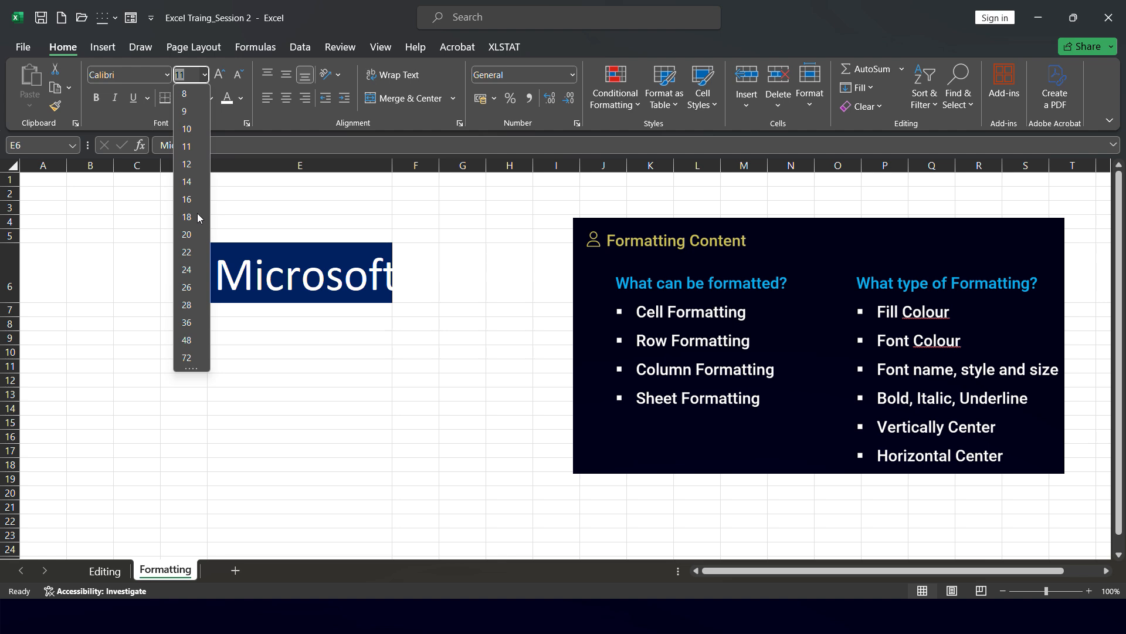
{"action": "left_click", "coordinate": [225, 51]}
{"action": "left_click", "coordinate": [53, 48]}
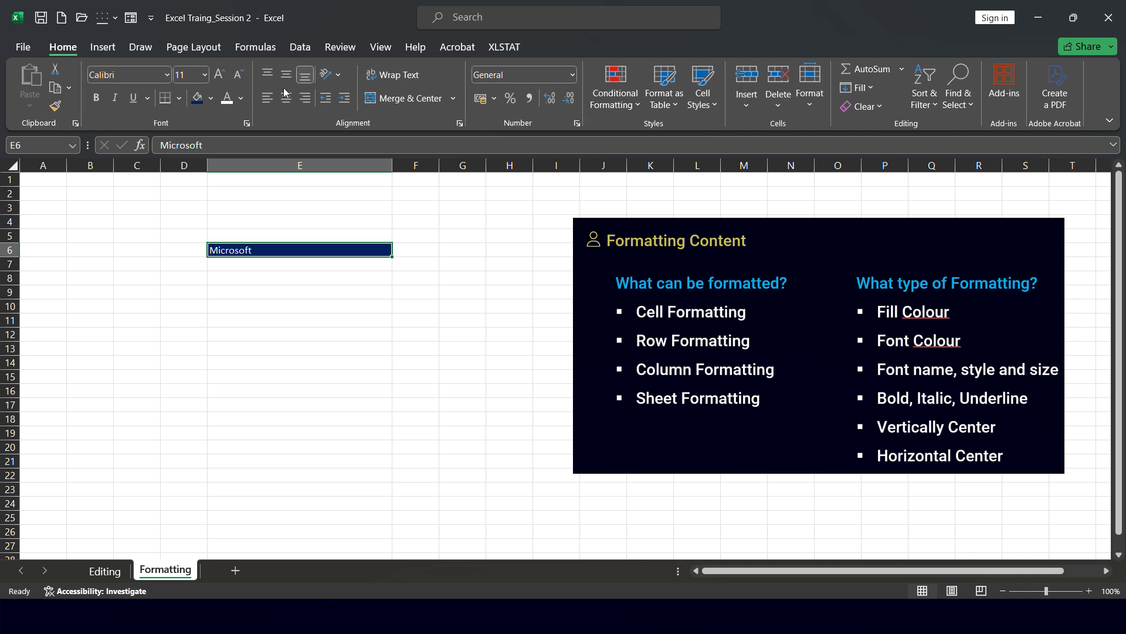
Increase the font size of the text in cell E6 stepwise to 22
{"action": "left_click", "coordinate": [220, 75]}
{"action": "left_click", "coordinate": [220, 75]}
{"action": "left_click", "coordinate": [220, 74]}
{"action": "left_click", "coordinate": [220, 74]}
{"action": "left_click", "coordinate": [220, 74]}
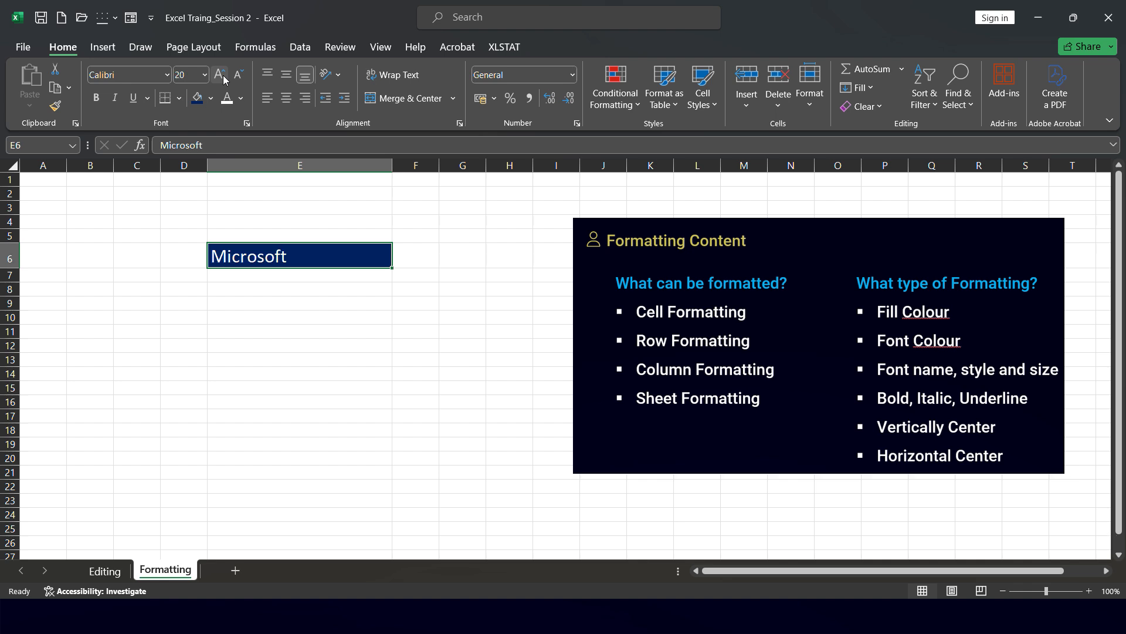
{"action": "left_click", "coordinate": [220, 75]}
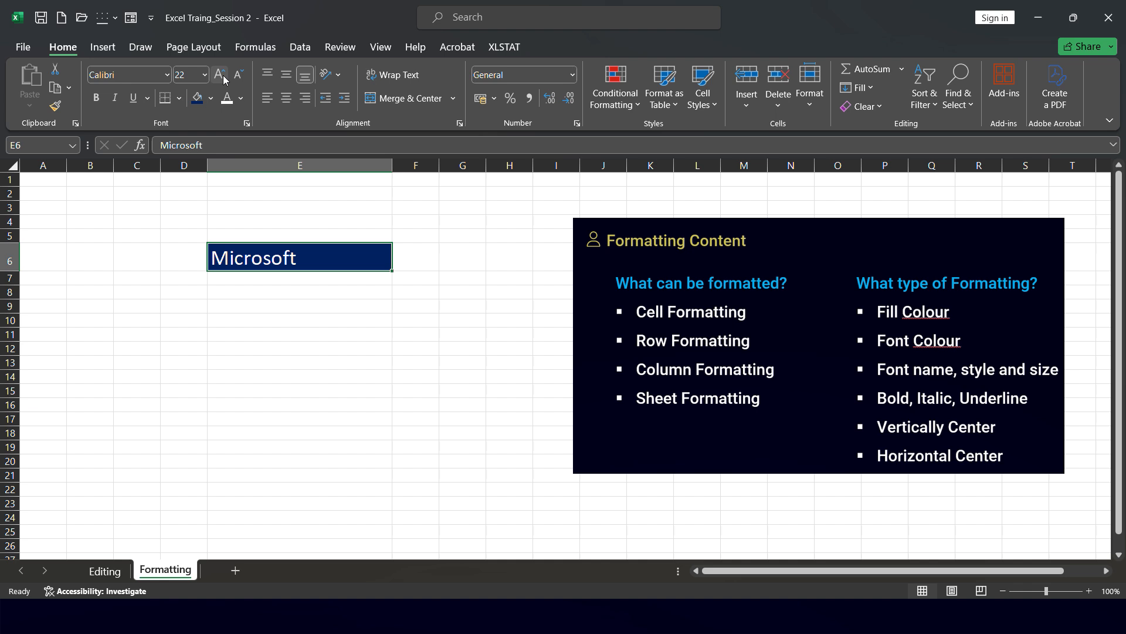
Adjust the height of row 6 so it is slightly taller than the Microsoft text
{"action": "left_click", "coordinate": [287, 307]}
{"action": "left_click", "coordinate": [297, 260]}
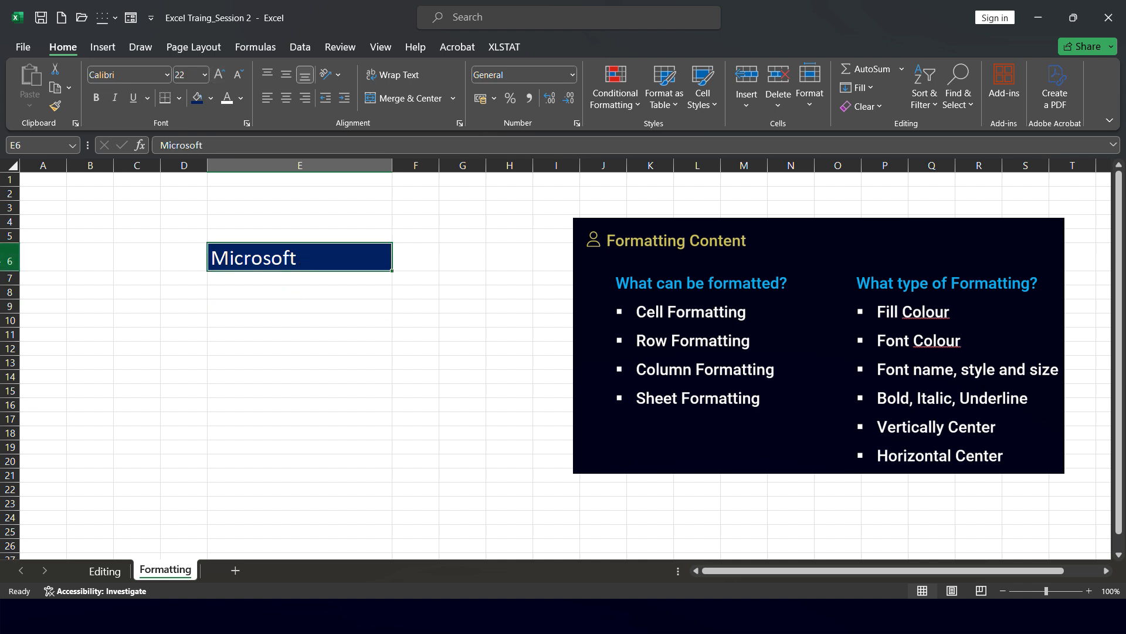
{"action": "left_click_drag", "start_coordinate": [9, 269], "coordinate": [10, 290]}
{"action": "left_click", "coordinate": [296, 357]}
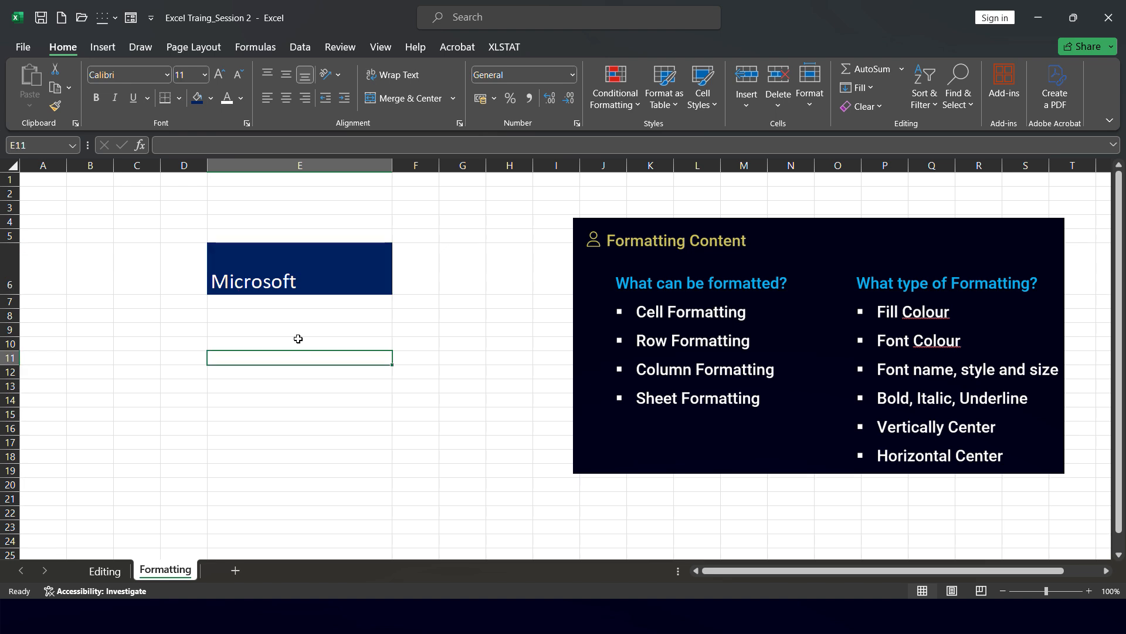
{"action": "left_click", "coordinate": [299, 283]}
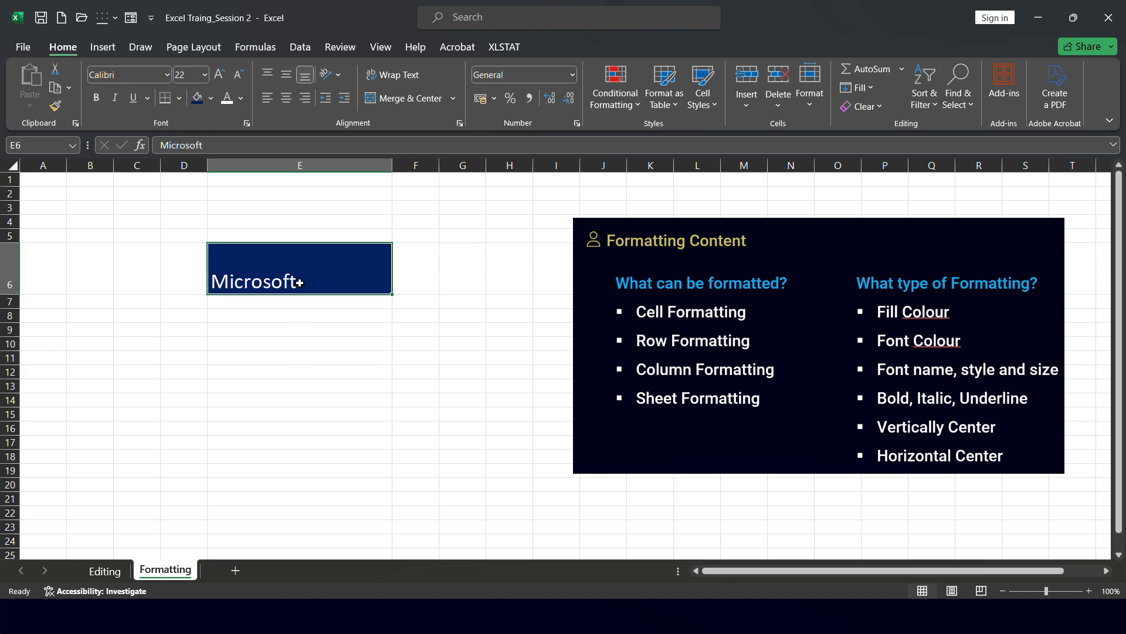
{"action": "left_click_drag", "start_coordinate": [9, 295], "coordinate": [9, 276]}
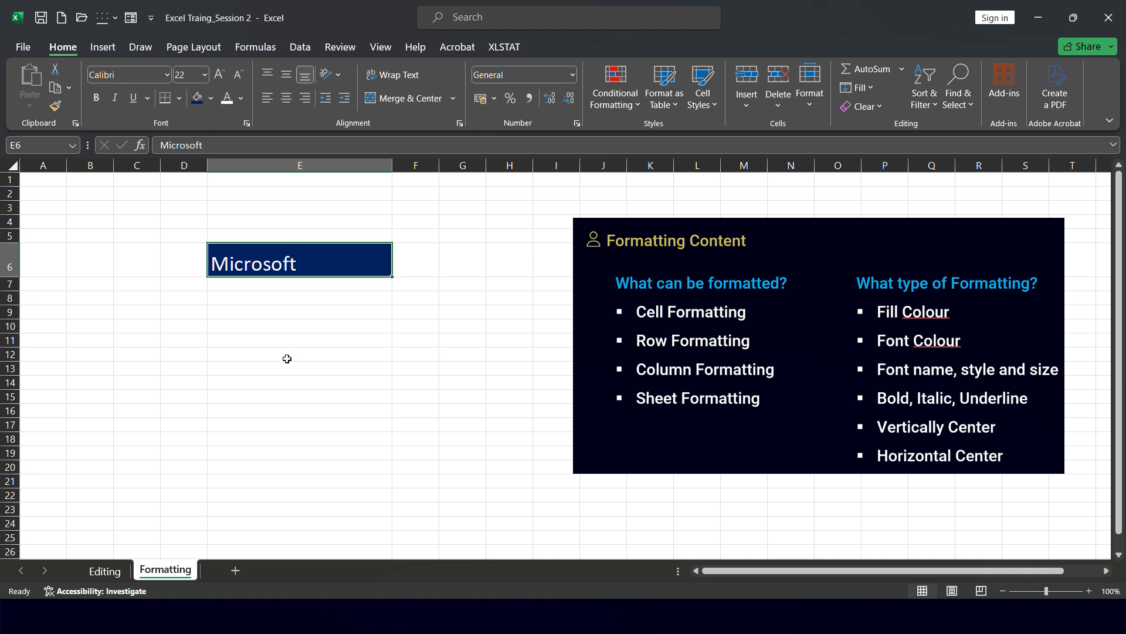
Change the font of the text in cell E6 to Bell MT
{"action": "left_click", "coordinate": [168, 75]}
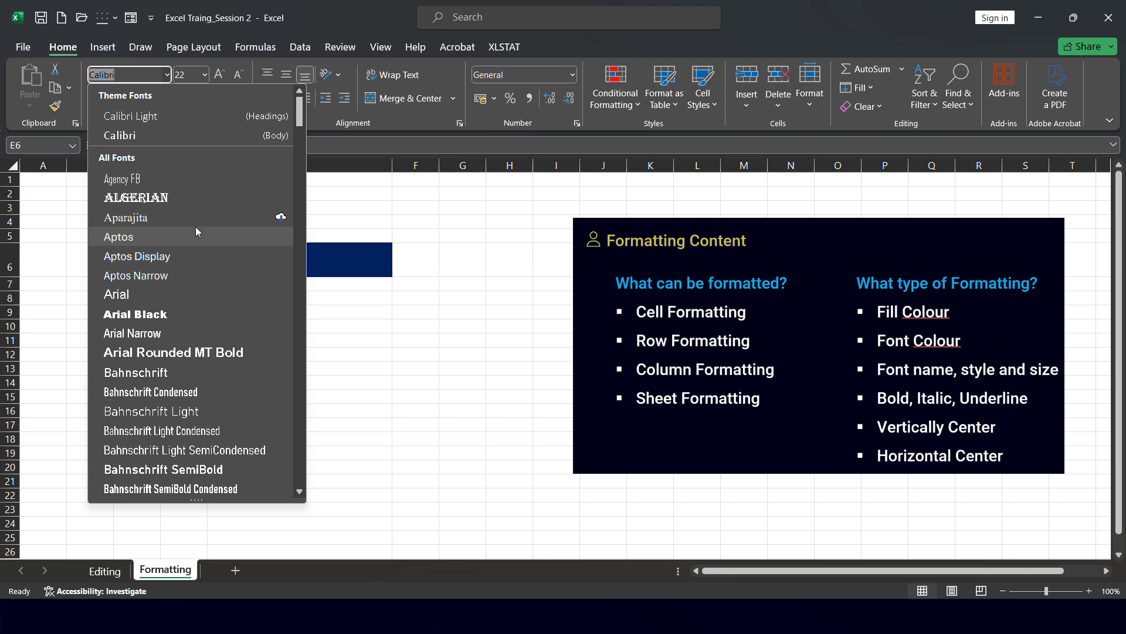
{"action": "scroll", "coordinate": [195, 226], "scroll_direction": "down", "scroll_amount": 2}
{"action": "scroll", "coordinate": [197, 231], "scroll_direction": "down", "scroll_amount": 4}
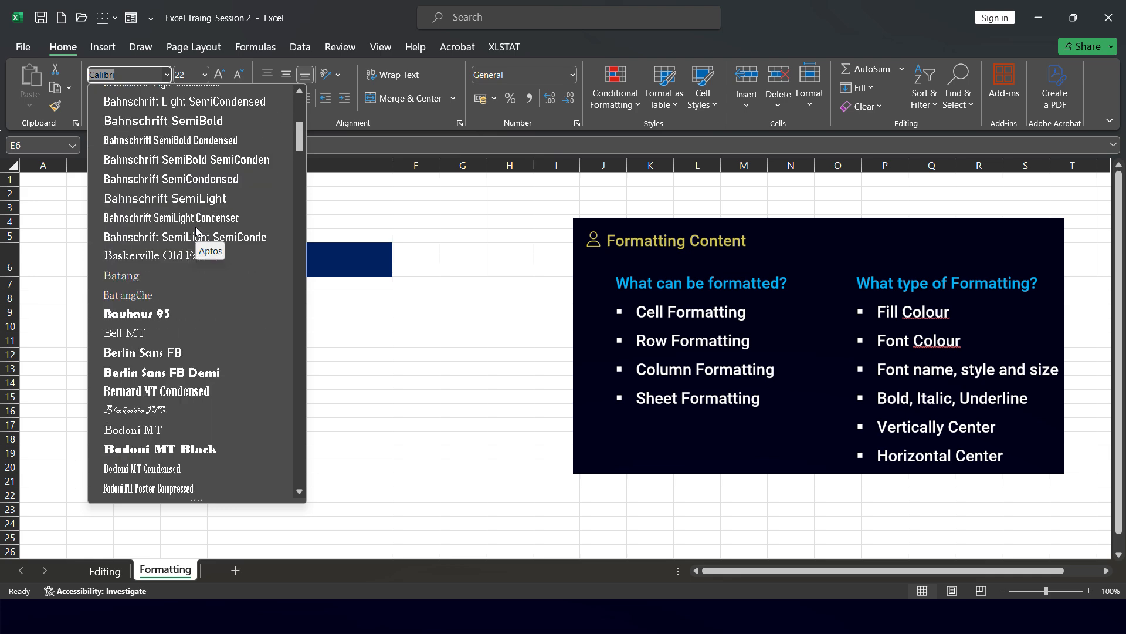
{"action": "left_click", "coordinate": [199, 332]}
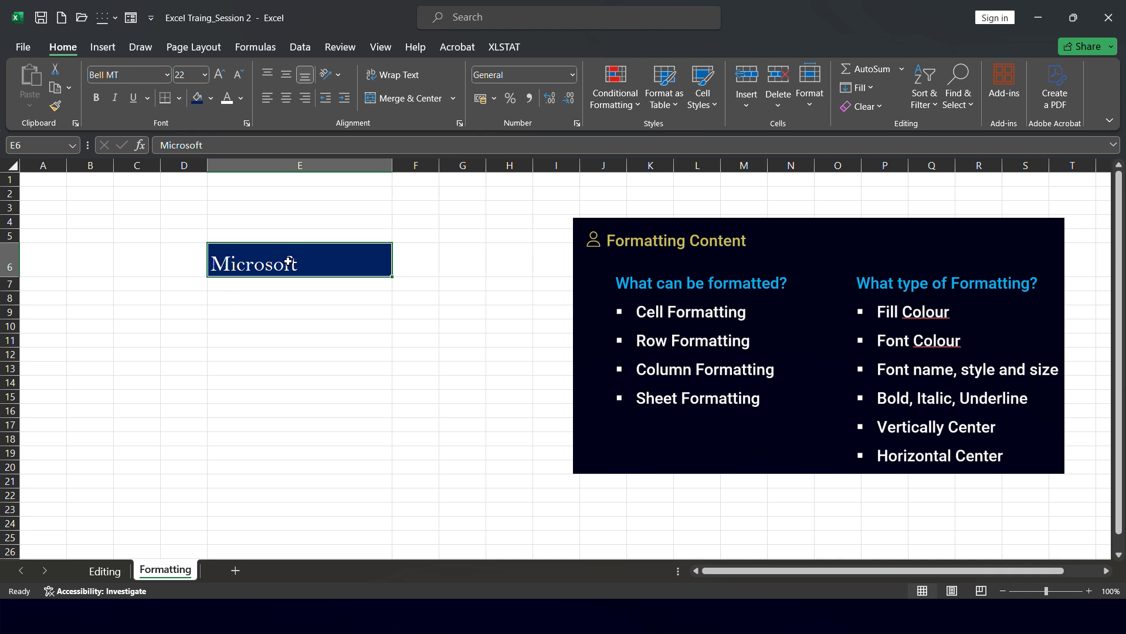
Apply bold, italic and underline to the Microsoft text in cell E6
{"action": "left_click", "coordinate": [97, 98]}
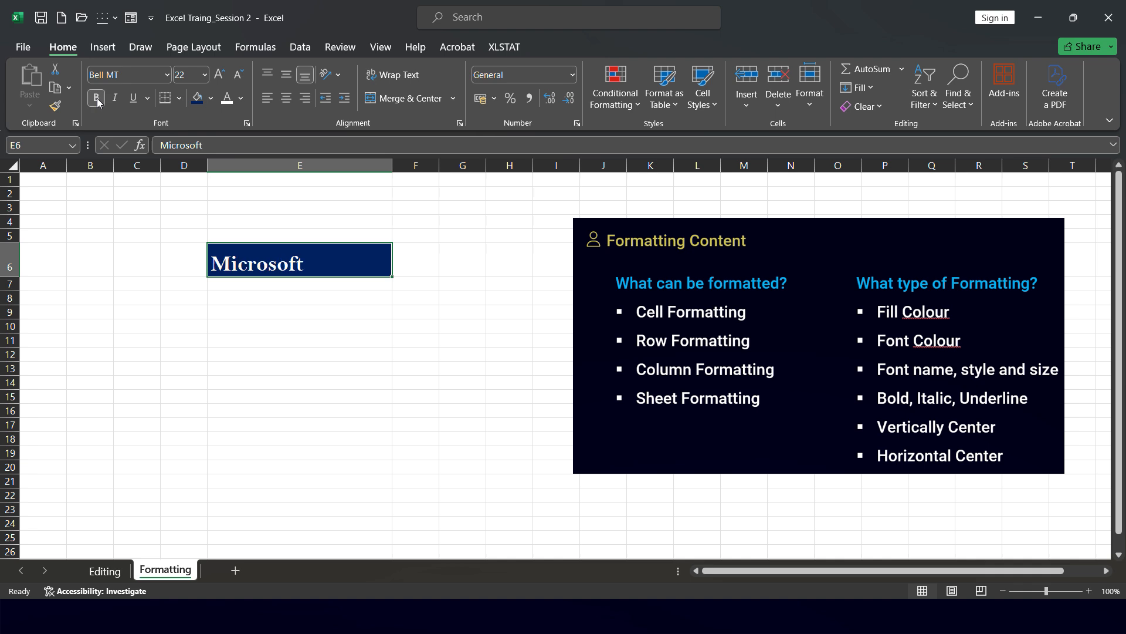
{"action": "left_click", "coordinate": [113, 98]}
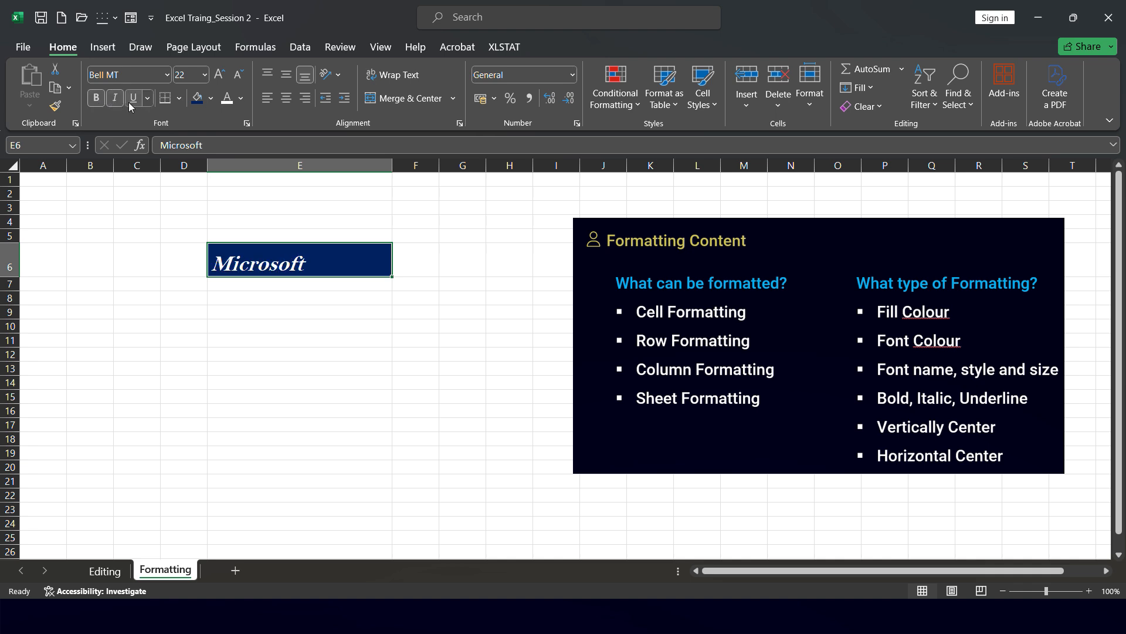
{"action": "left_click", "coordinate": [134, 99]}
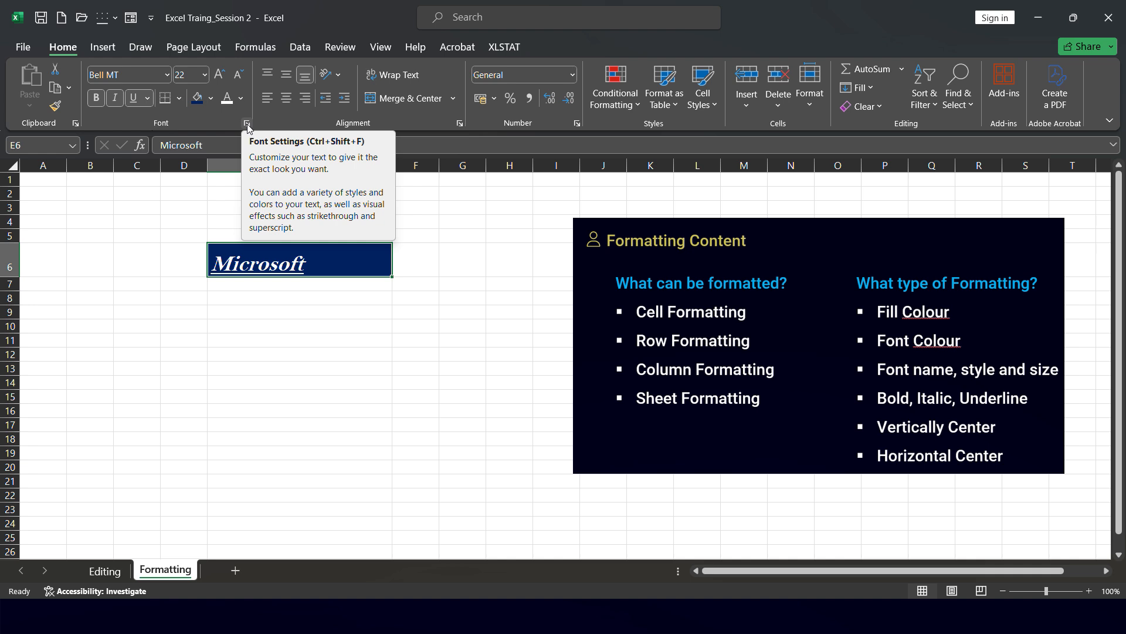
Remove the underline, italic and bold styles from the Microsoft text in cell E6
{"action": "left_click", "coordinate": [311, 298]}
{"action": "left_click", "coordinate": [320, 272]}
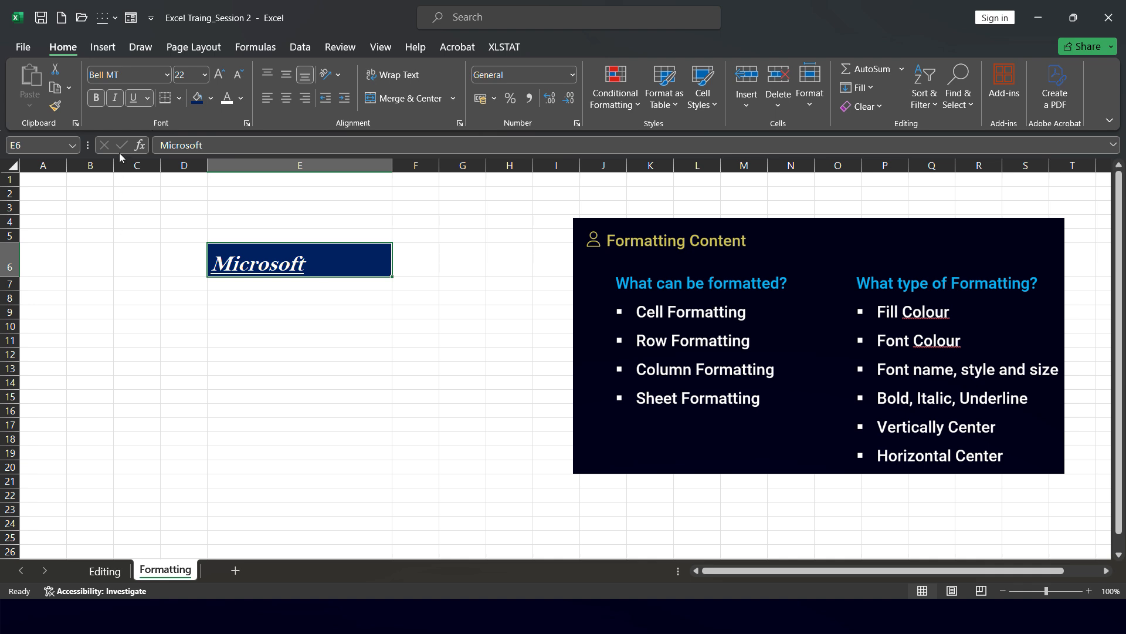
{"action": "left_click", "coordinate": [133, 96]}
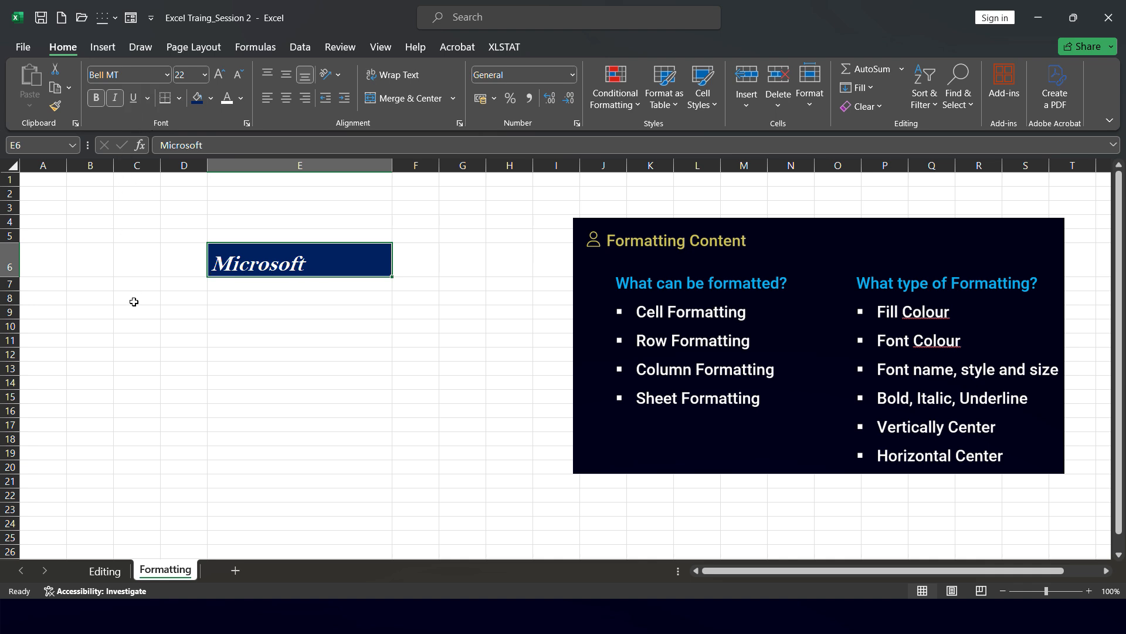
{"action": "left_click", "coordinate": [116, 101]}
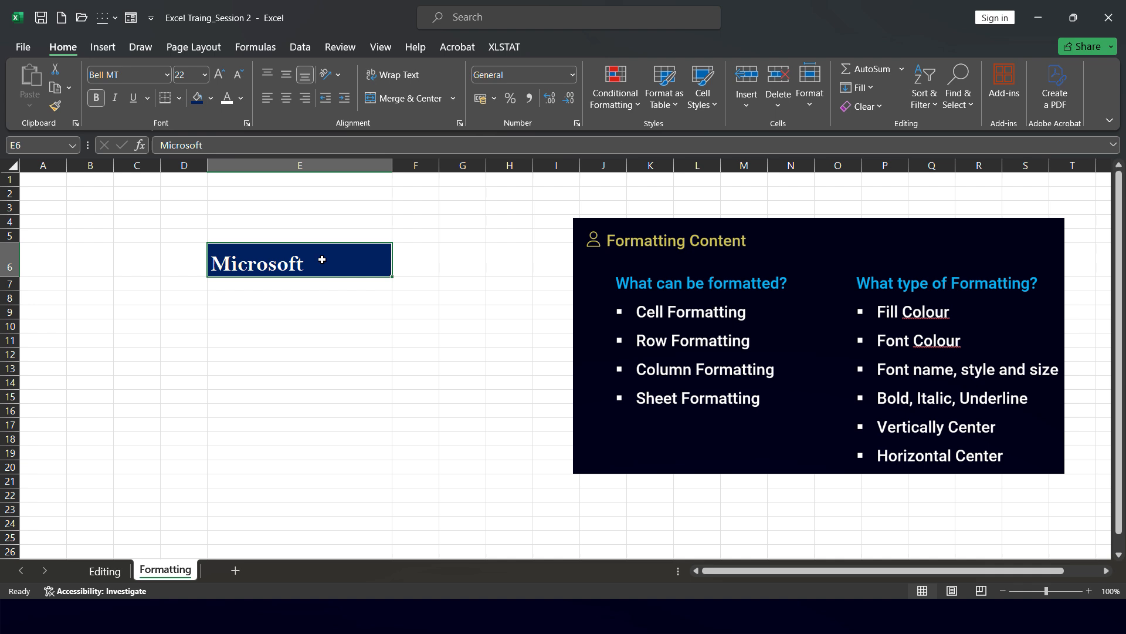
{"action": "left_click", "coordinate": [96, 97]}
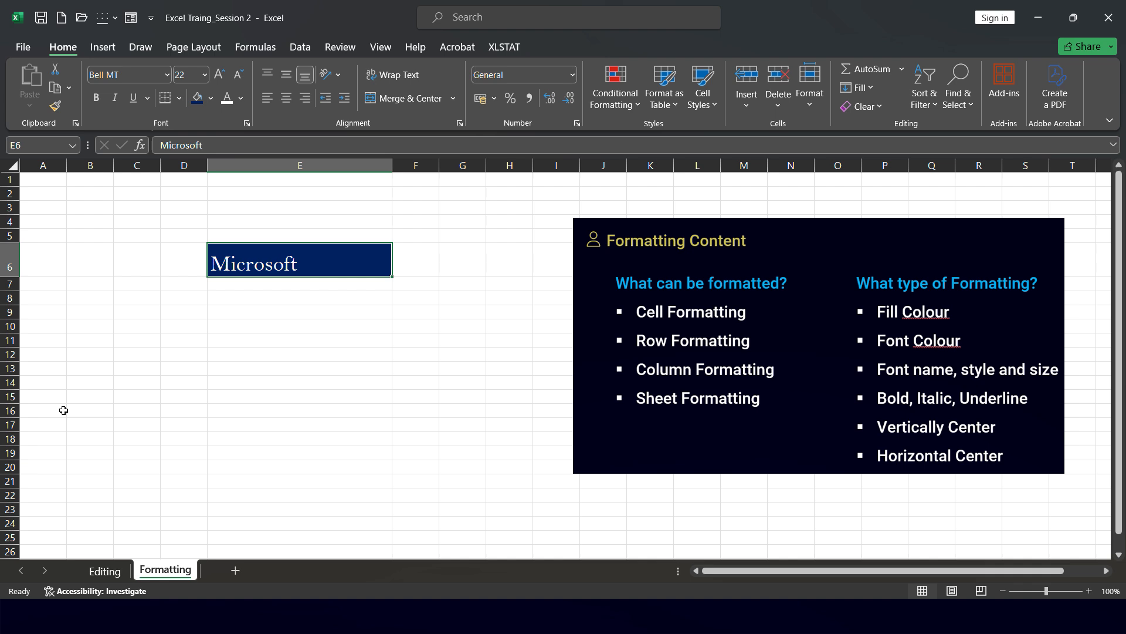
Select all of row 6, all of column E and the entire sheet, one after another
{"action": "left_click", "coordinate": [273, 282]}
{"action": "left_click", "coordinate": [279, 270]}
{"action": "left_click", "coordinate": [7, 262]}
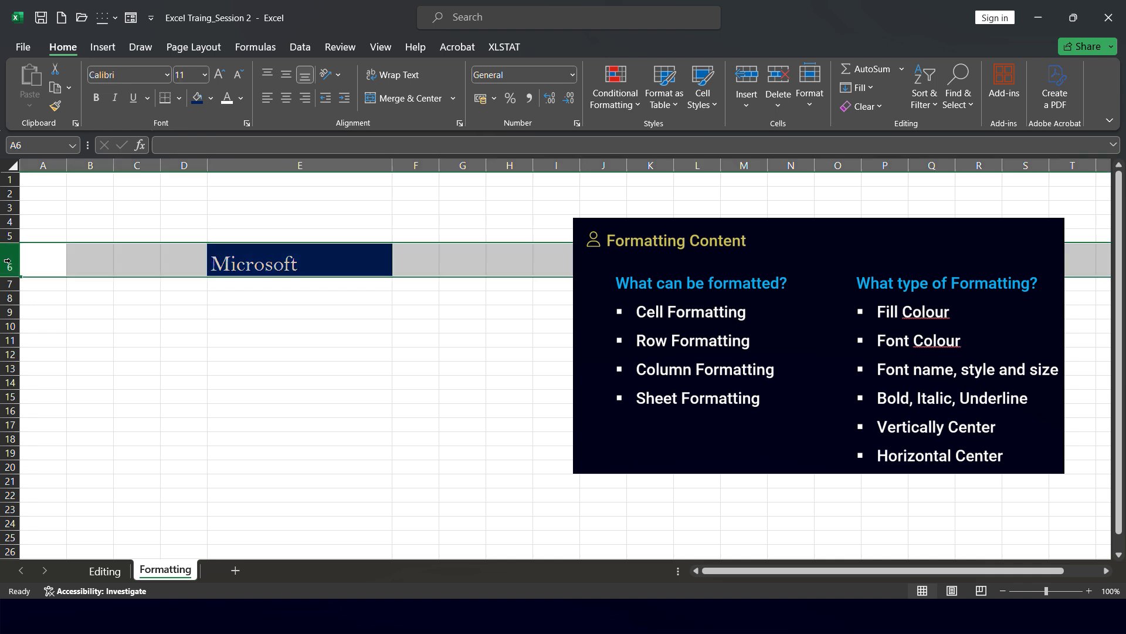
{"action": "left_click", "coordinate": [287, 160]}
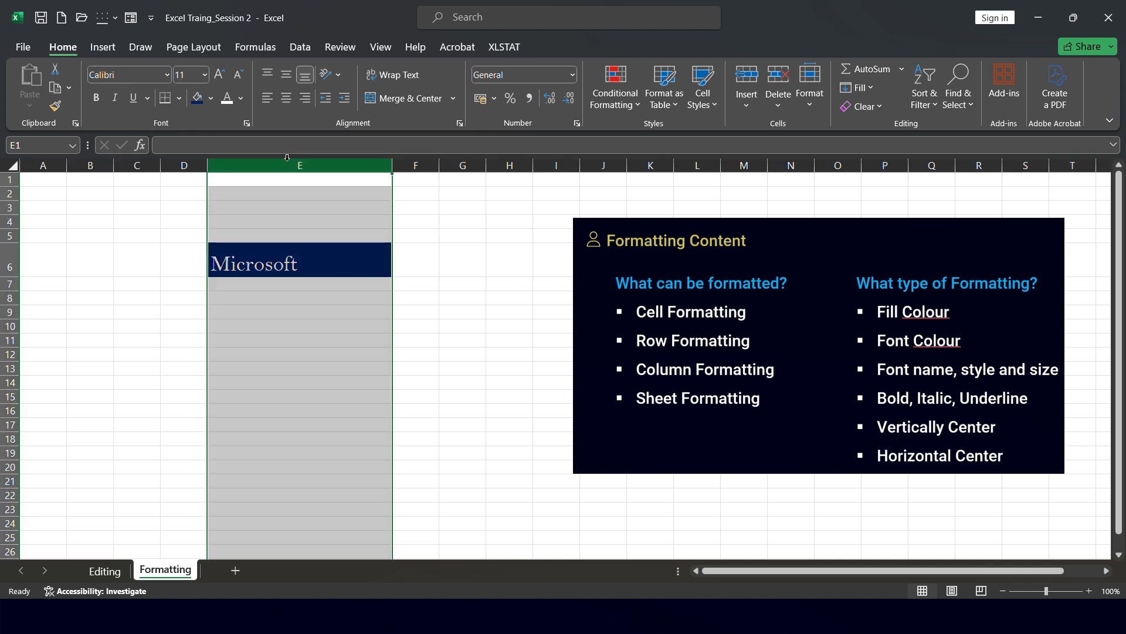
{"action": "left_click", "coordinate": [12, 167]}
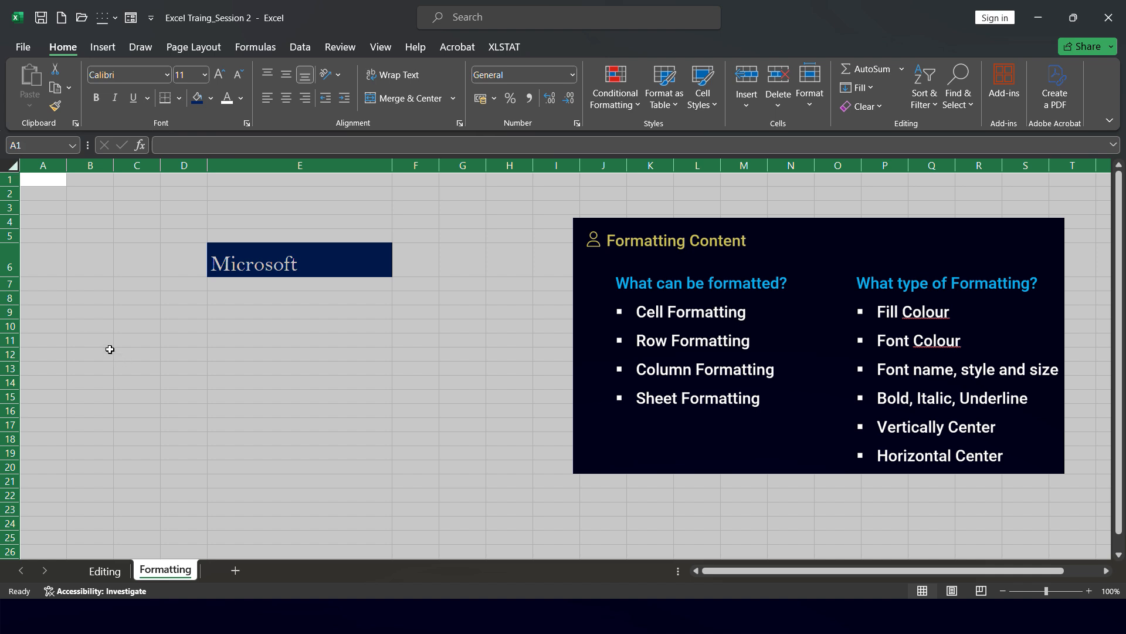
Fill the whole of row 6 with the dark blue colour
{"action": "left_click", "coordinate": [9, 263]}
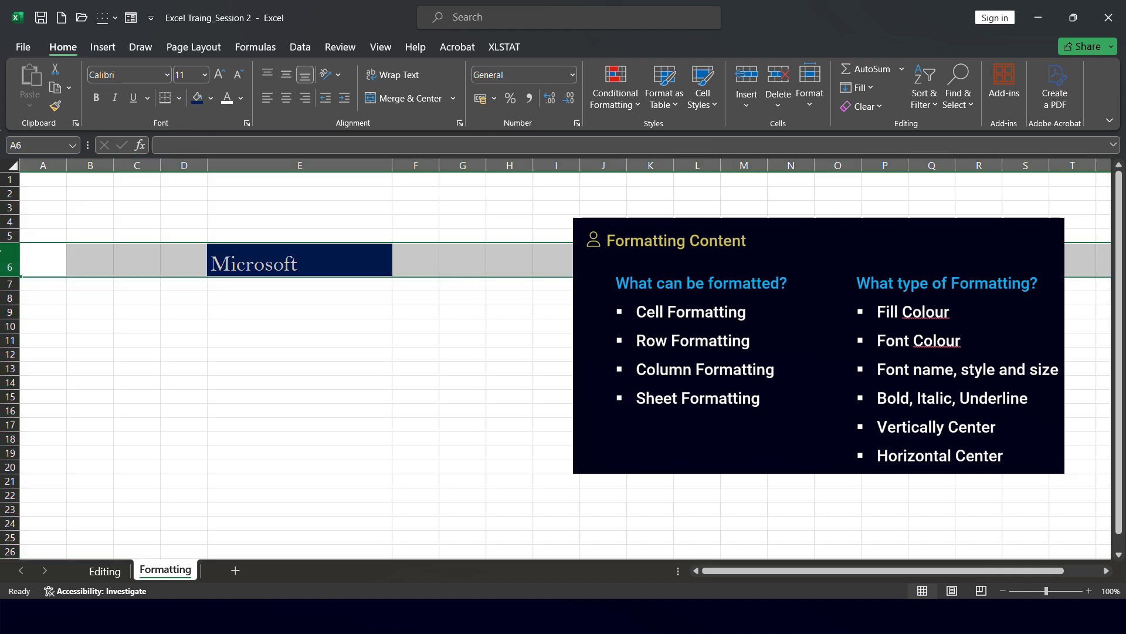
{"action": "left_click", "coordinate": [196, 99]}
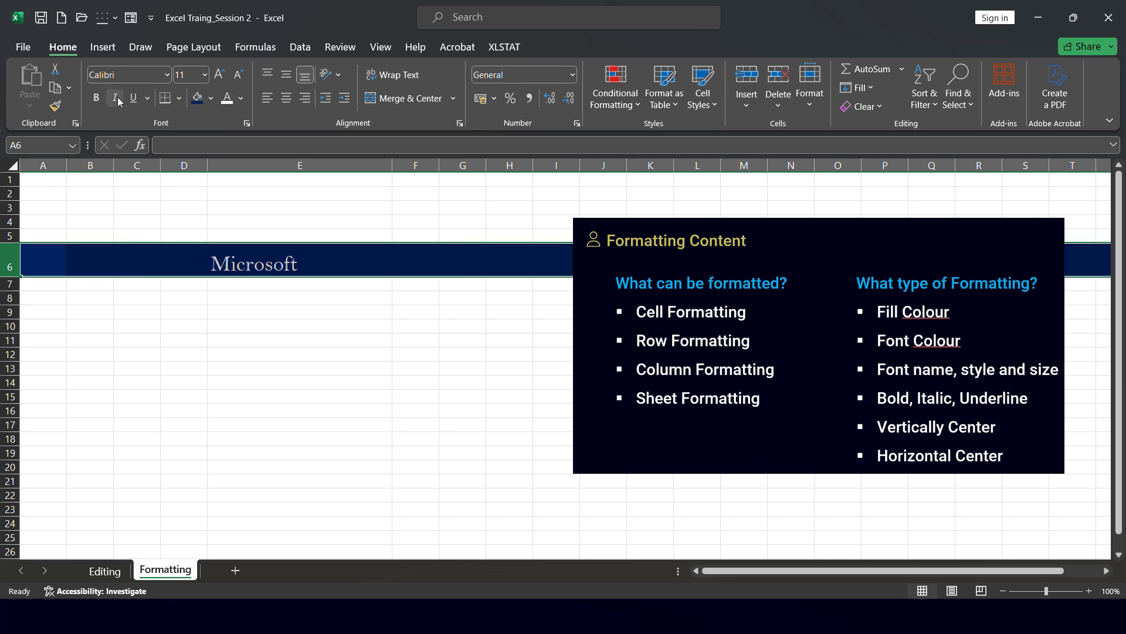
Set the font of the whole of row 6 to Bell MT
{"action": "left_click", "coordinate": [166, 75]}
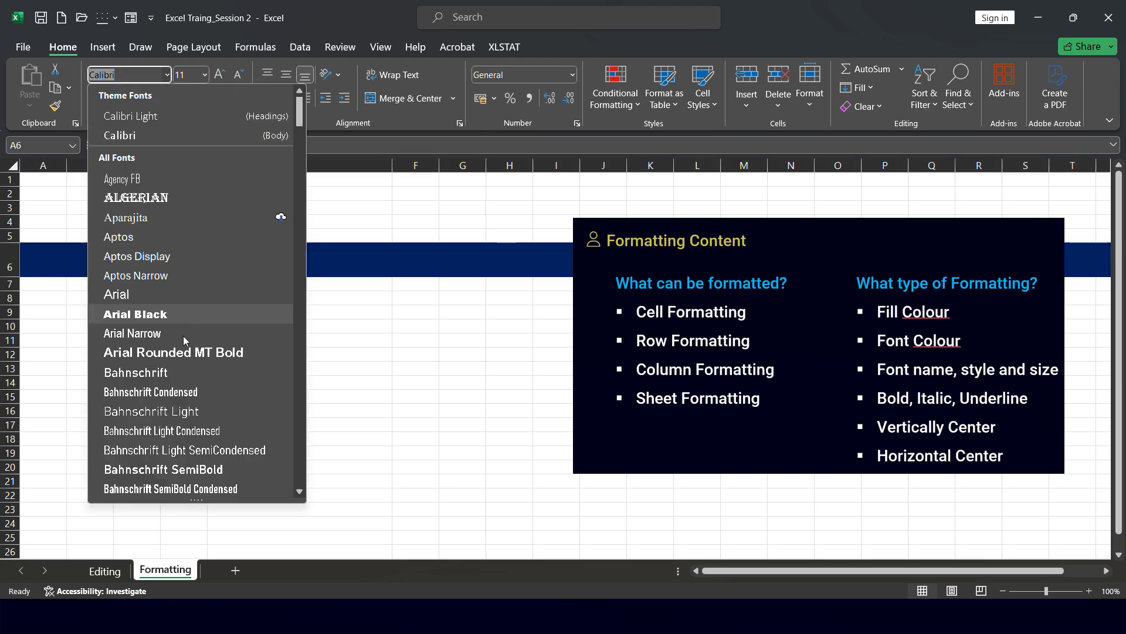
{"action": "scroll", "coordinate": [187, 353], "scroll_direction": "down", "scroll_amount": 2}
{"action": "scroll", "coordinate": [186, 353], "scroll_direction": "down", "scroll_amount": 5}
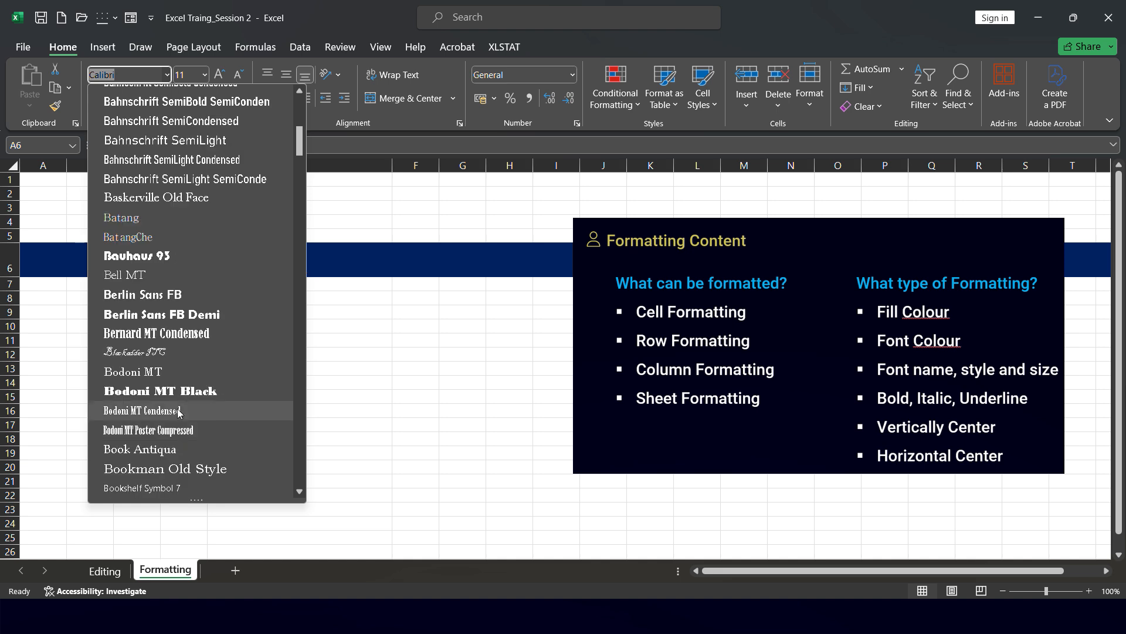
{"action": "left_click", "coordinate": [164, 268]}
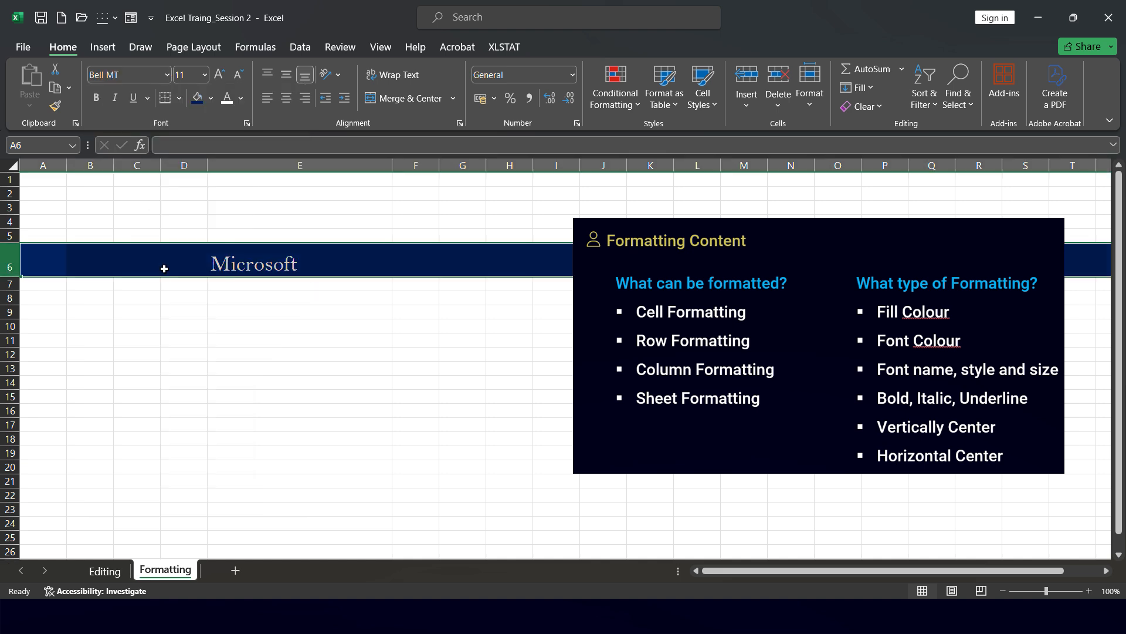
{"action": "left_click", "coordinate": [184, 312]}
{"action": "left_click", "coordinate": [90, 258]}
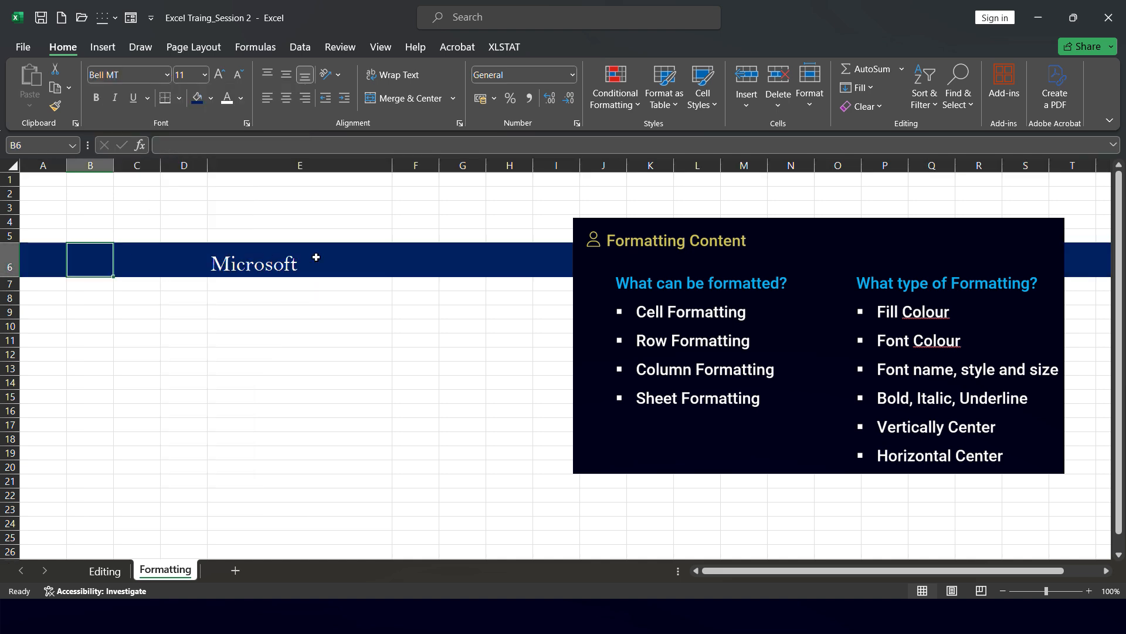
Enter the text Dell in cell F6
{"action": "left_click", "coordinate": [426, 260]}
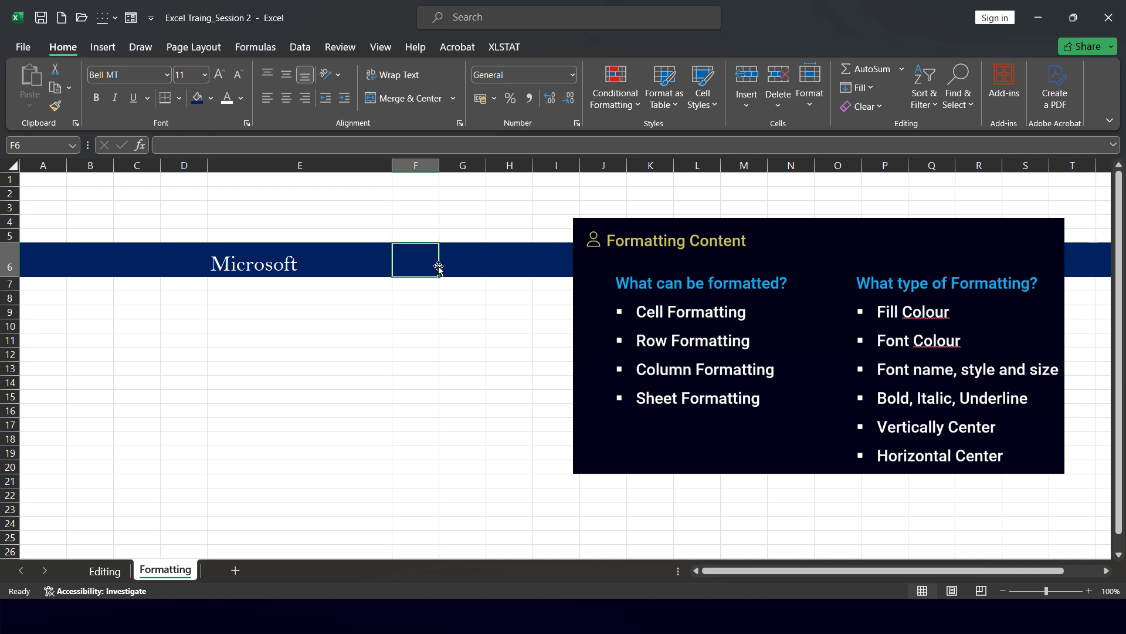
{"action": "type", "text": "Dell"}
{"action": "key", "text": "Return"}
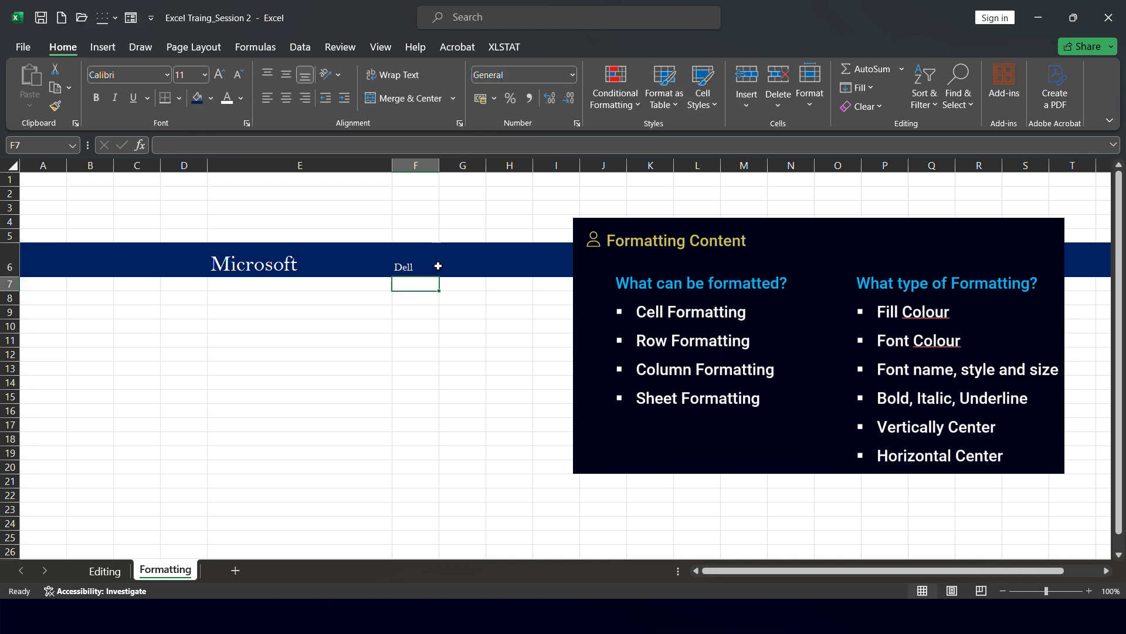
{"action": "left_click", "coordinate": [437, 265]}
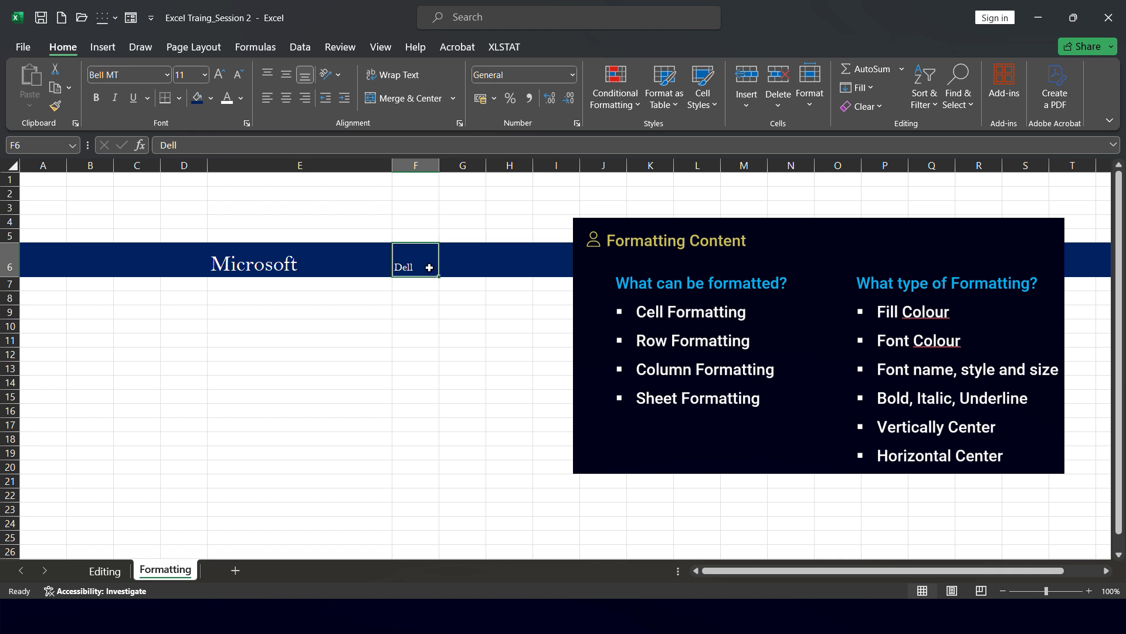
Set the font size of the whole of row 6 to 18
{"action": "left_click", "coordinate": [9, 267]}
{"action": "left_click", "coordinate": [205, 75]}
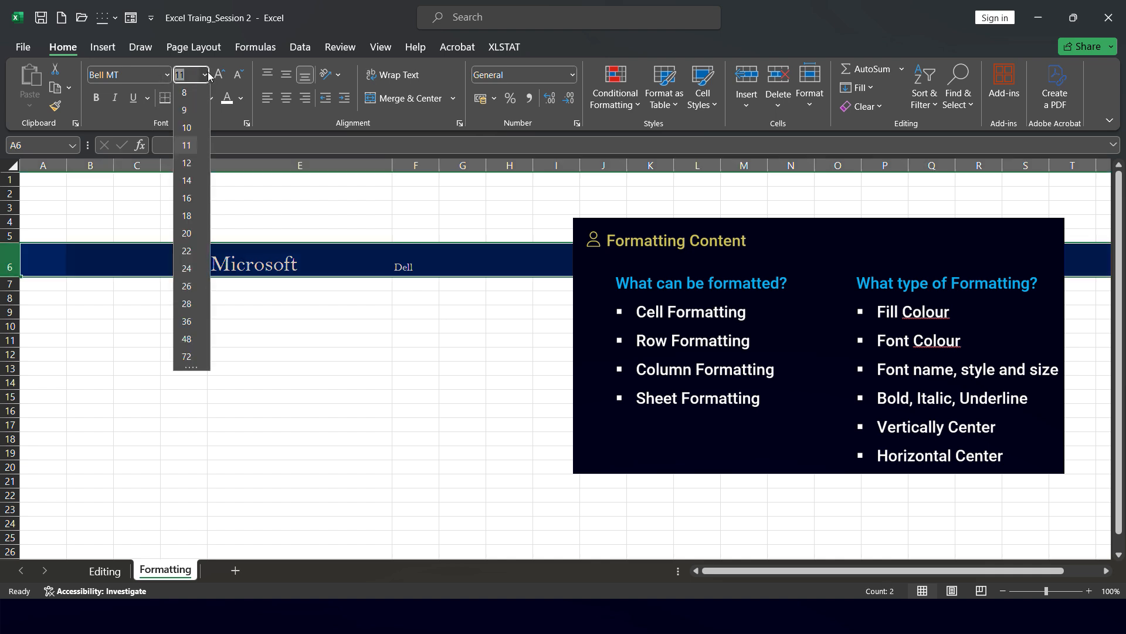
{"action": "left_click", "coordinate": [187, 213]}
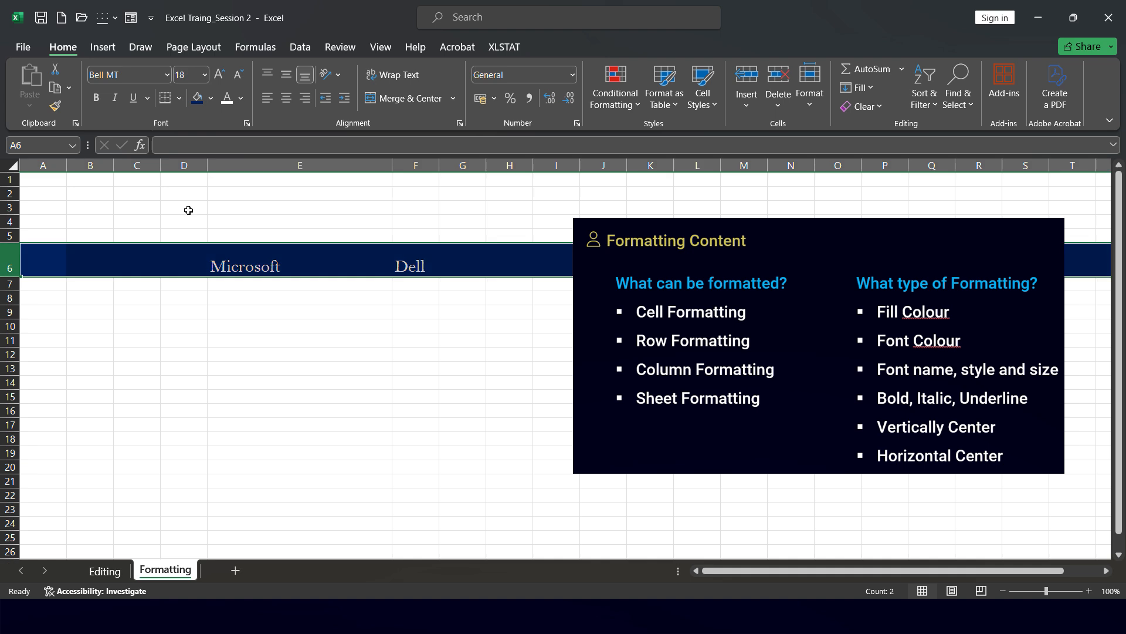
{"action": "left_click", "coordinate": [300, 369]}
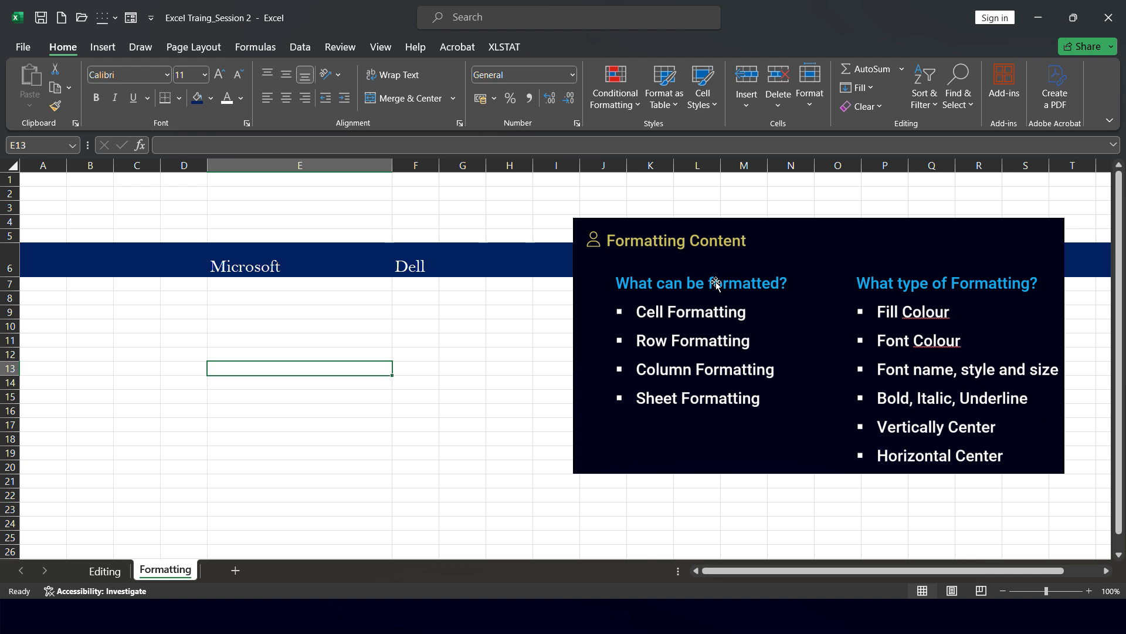
Enter HP in cell B6 and Lenovo in cell C6
{"action": "left_click", "coordinate": [81, 267]}
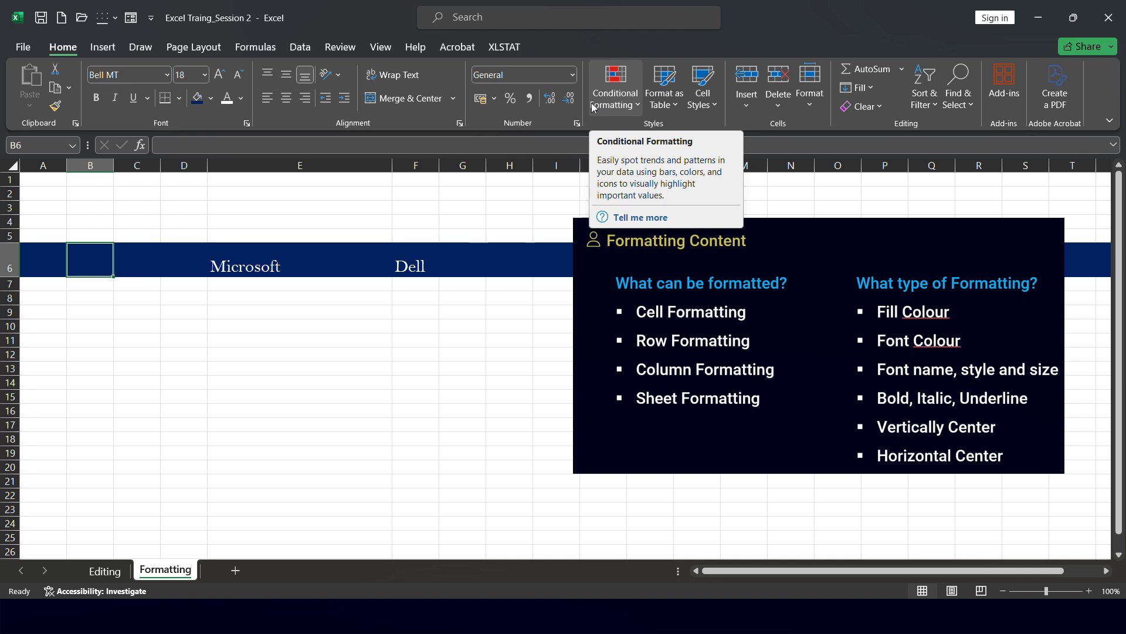
{"action": "type", "text": "H"}
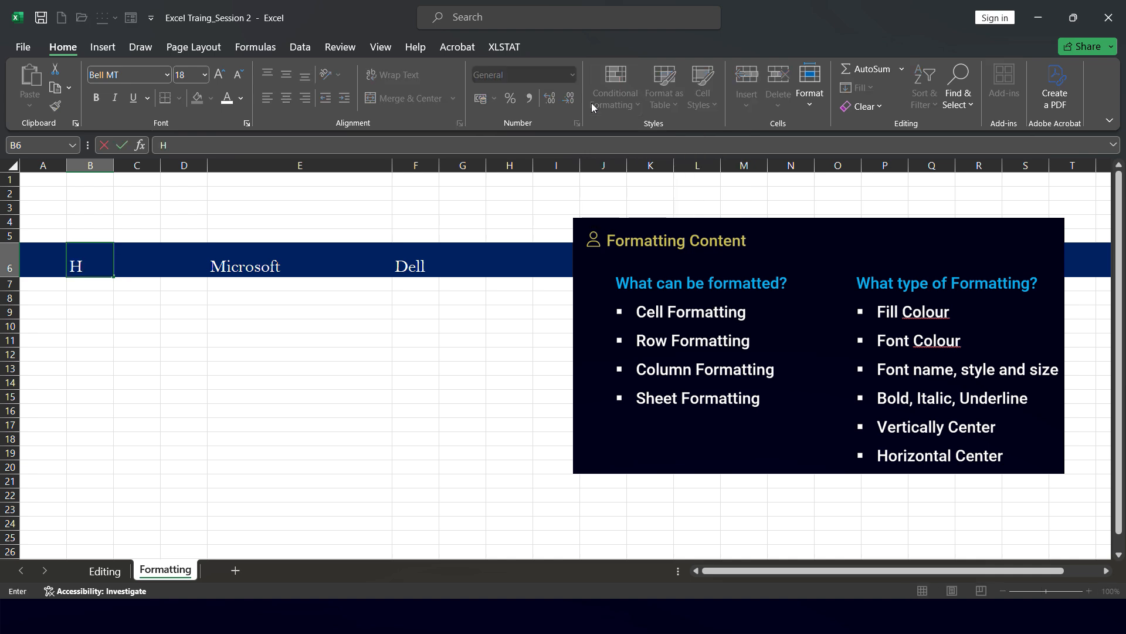
{"action": "type", "text": "P"}
{"action": "key", "text": "Tab"}
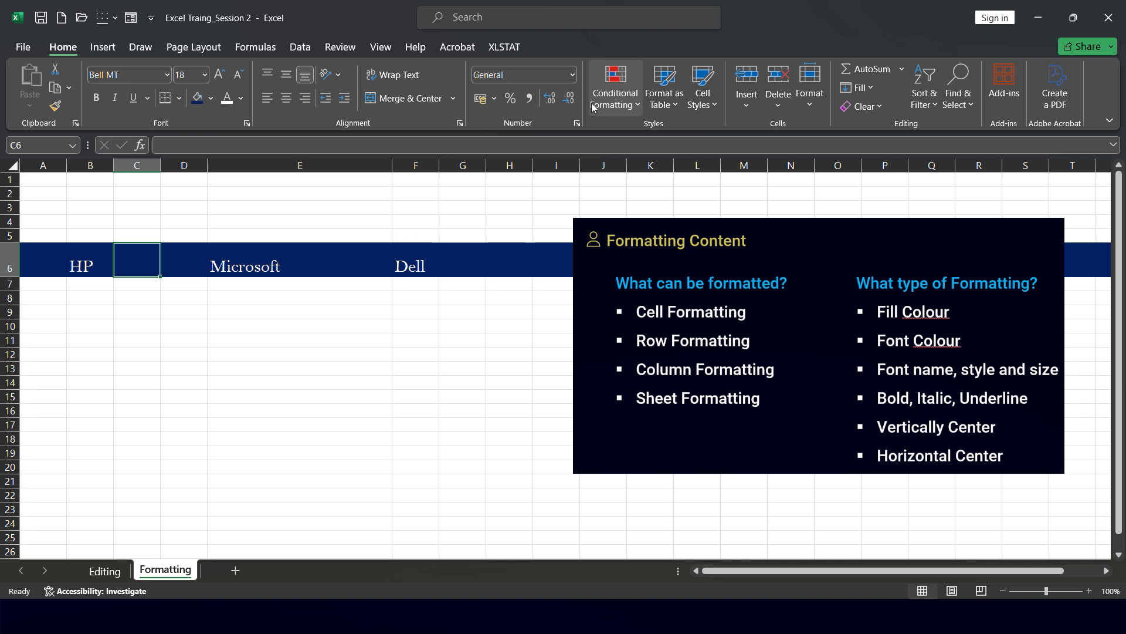
{"action": "type", "text": "Lenovo"}
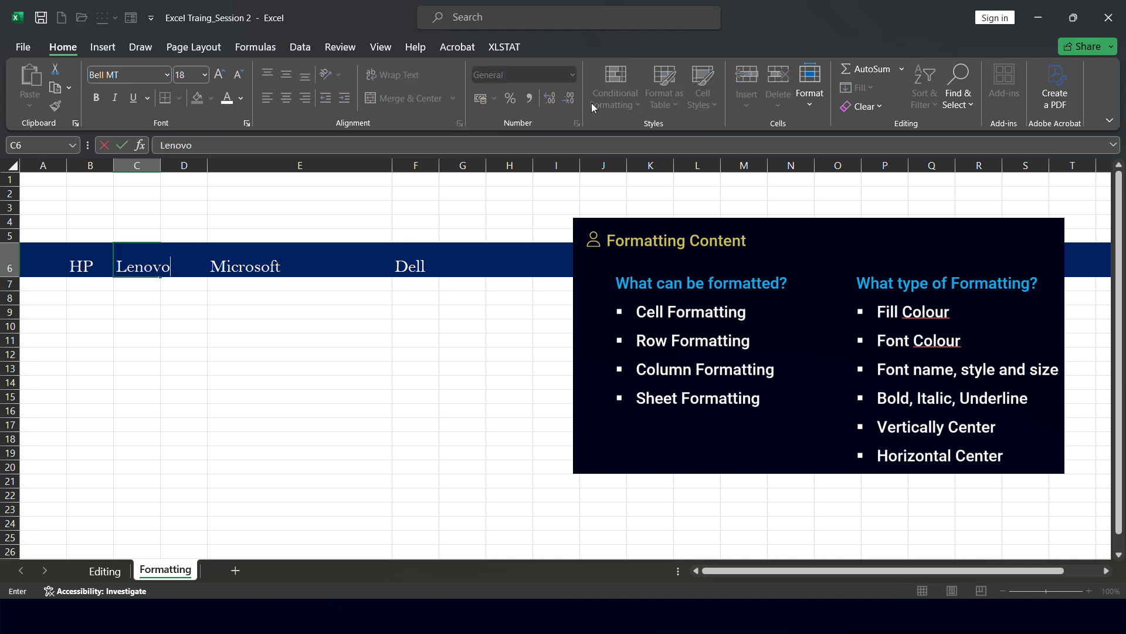
{"action": "key", "text": "Return"}
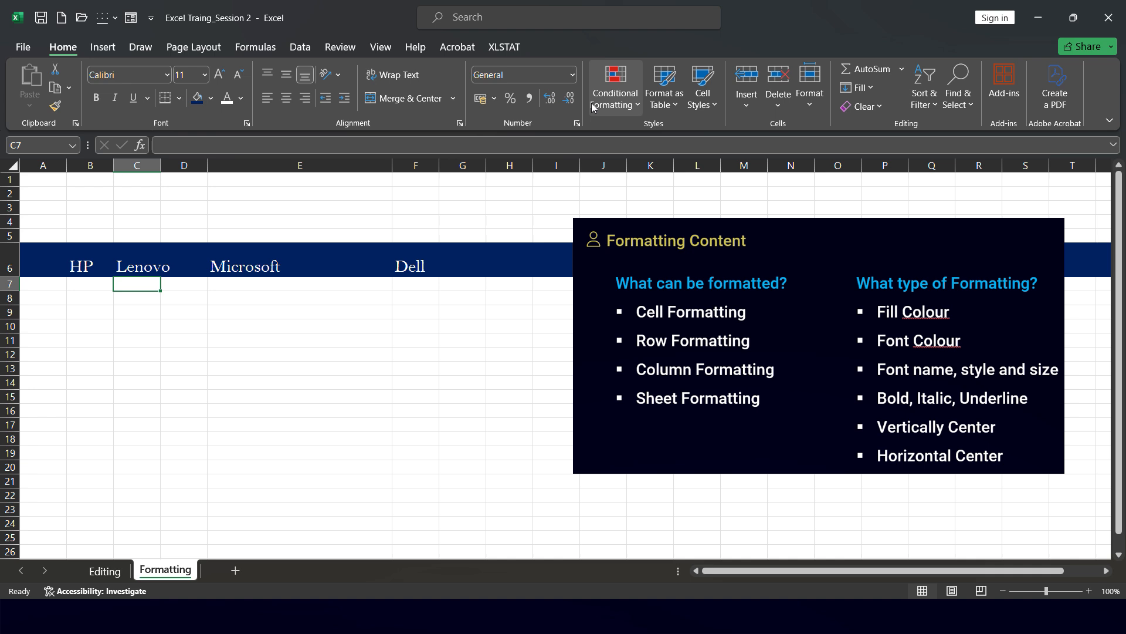
Select the whole of column E and the entire sheet in turn, and clear the selection
{"action": "left_click", "coordinate": [320, 162]}
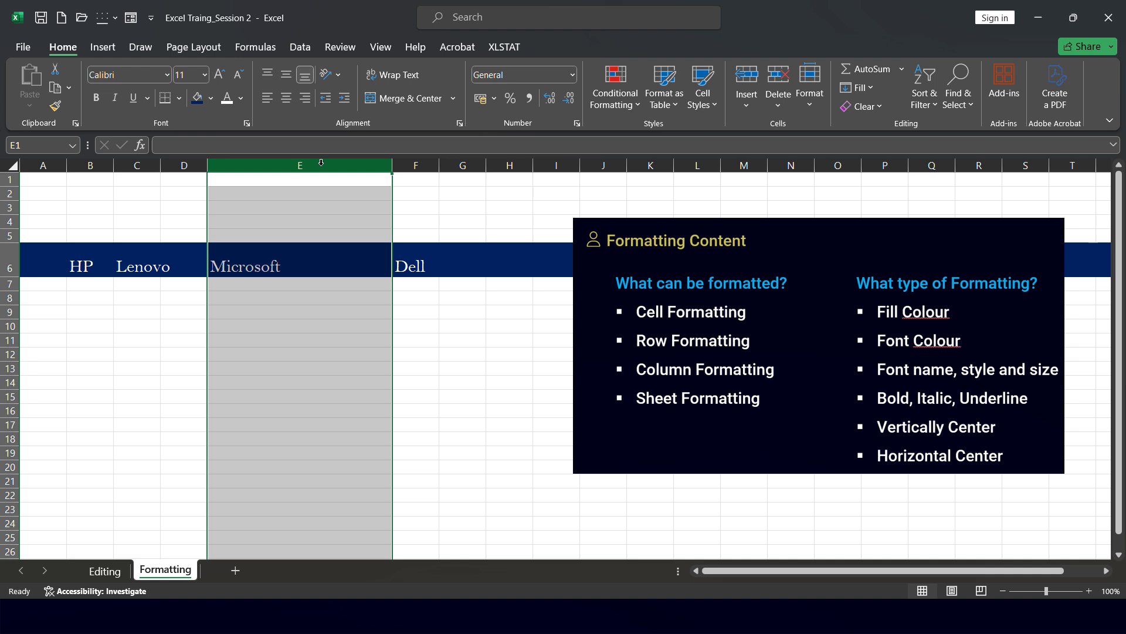
{"action": "left_click", "coordinate": [7, 165]}
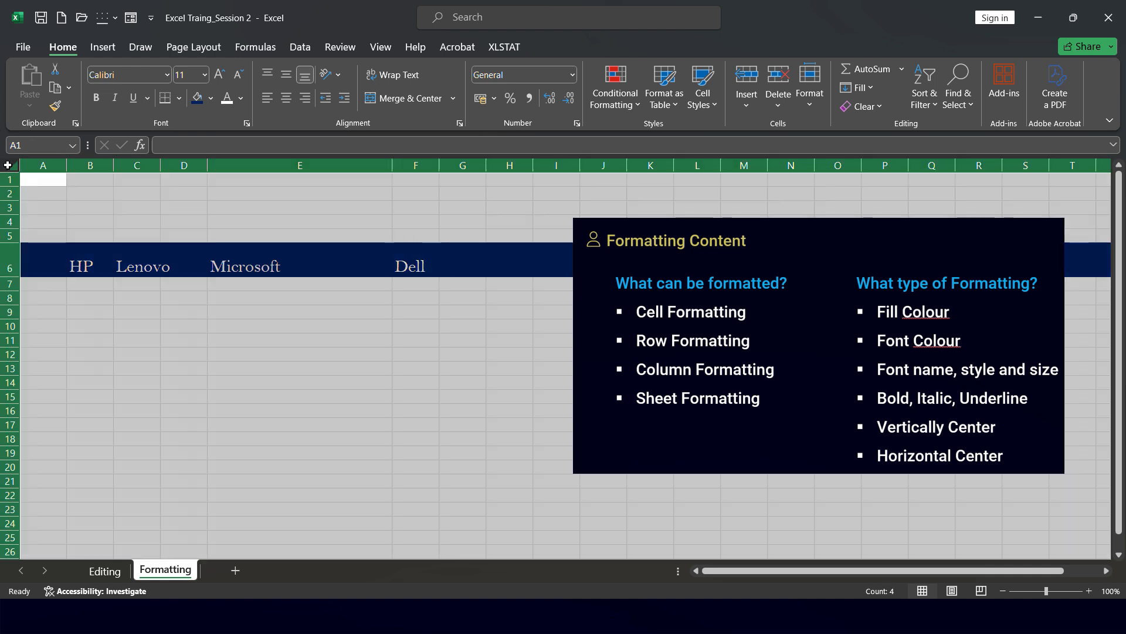
{"action": "left_click", "coordinate": [429, 341]}
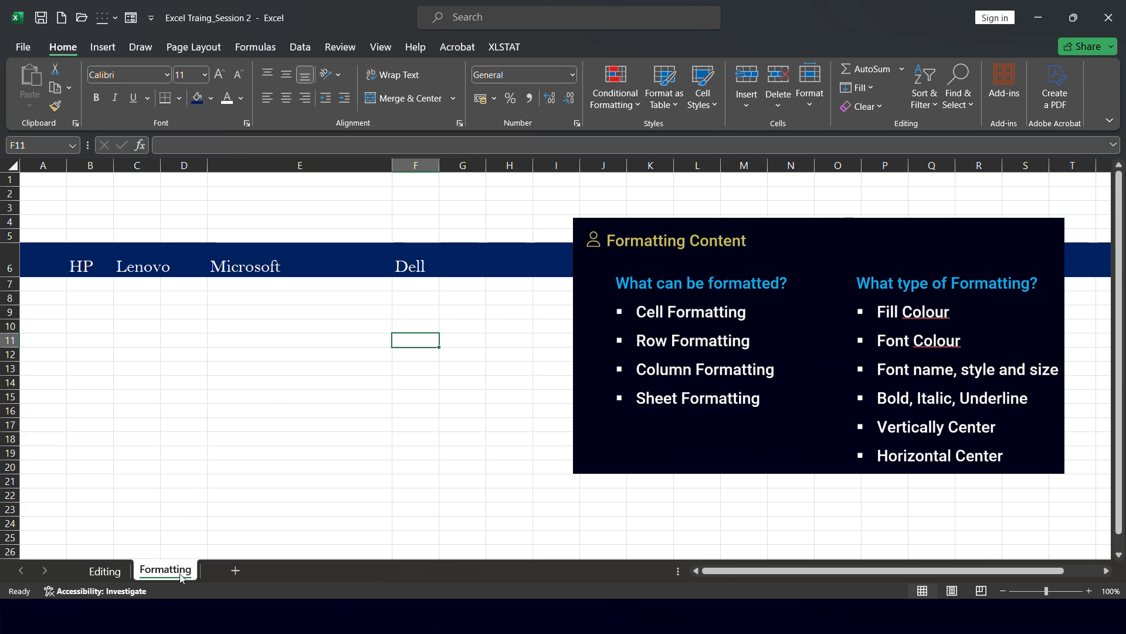
Look at the Editing sheet, return to the Formatting sheet and colour its sheet tab dark gold
{"action": "left_click", "coordinate": [105, 570]}
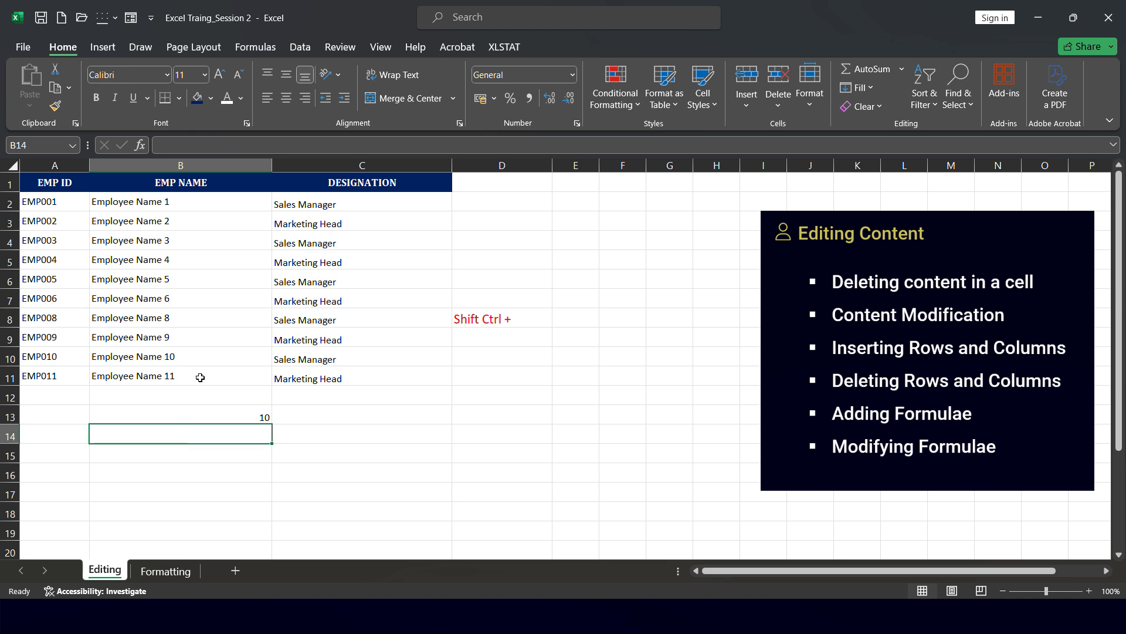
{"action": "left_click", "coordinate": [165, 570]}
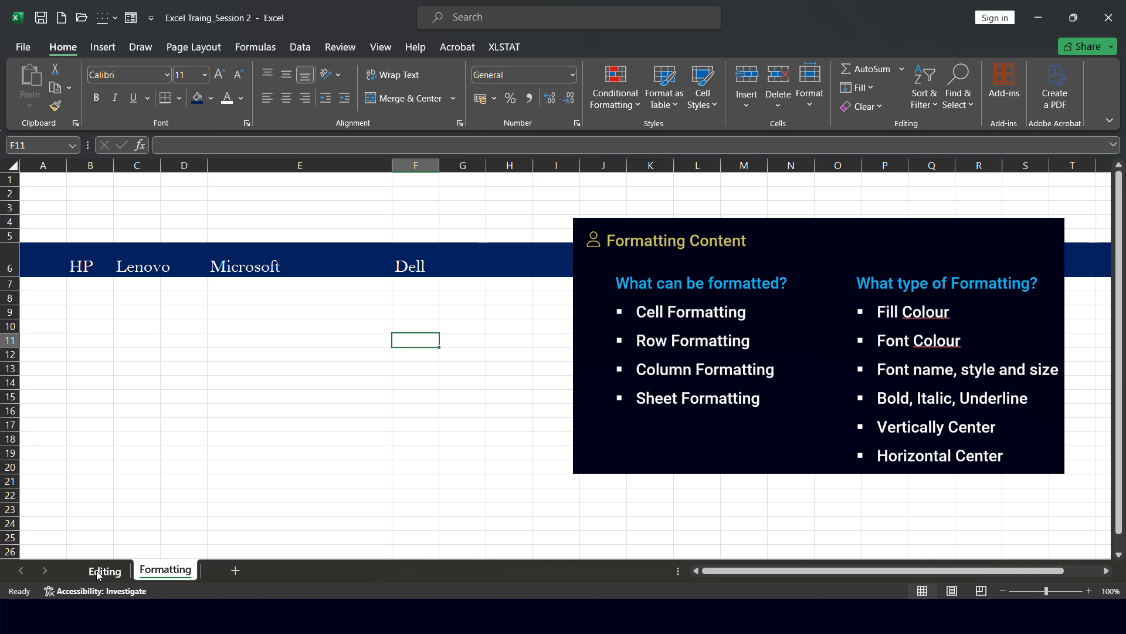
{"action": "right_click", "coordinate": [155, 576]}
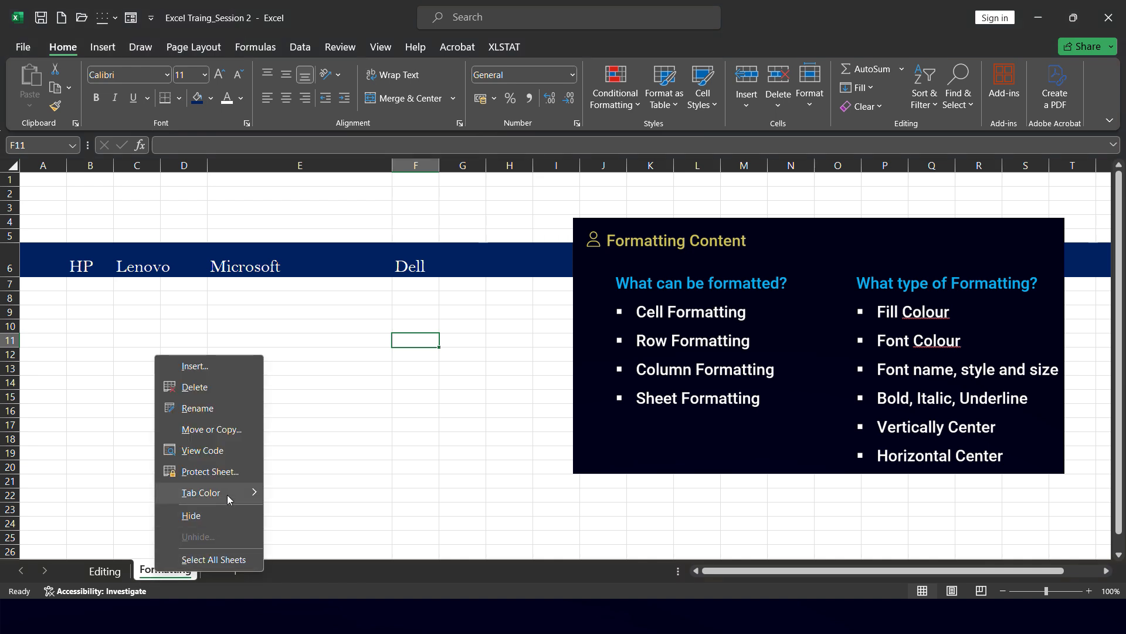
{"action": "mouse_move", "coordinate": [227, 494]}
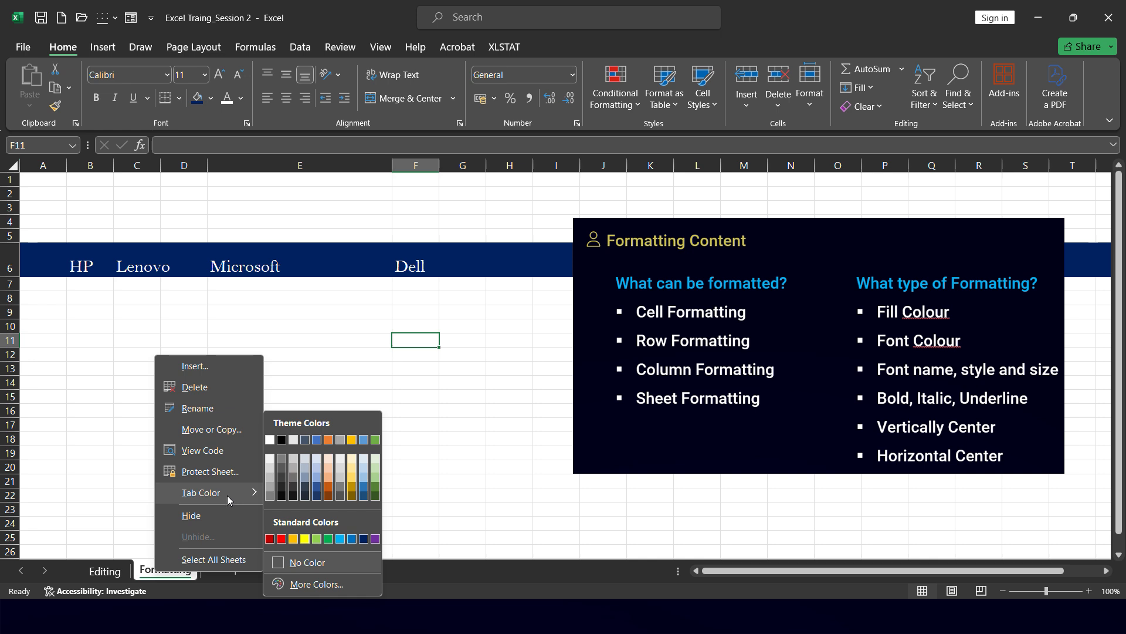
{"action": "left_click", "coordinate": [351, 487]}
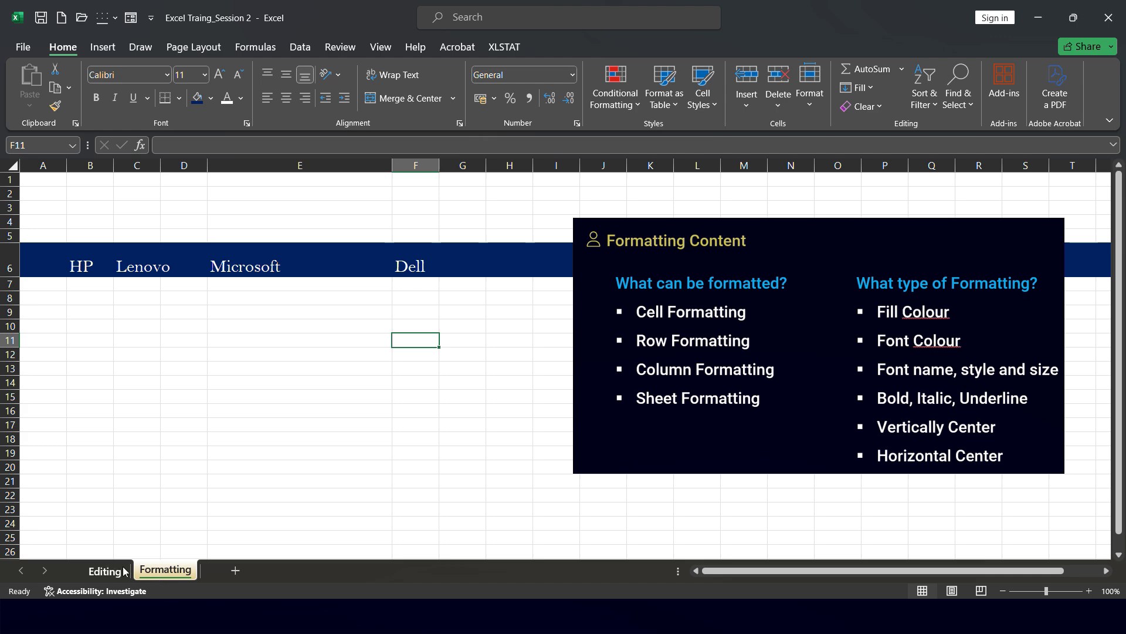
Switch to the Editing sheet and colour its sheet tab dark blue
{"action": "left_click", "coordinate": [104, 570]}
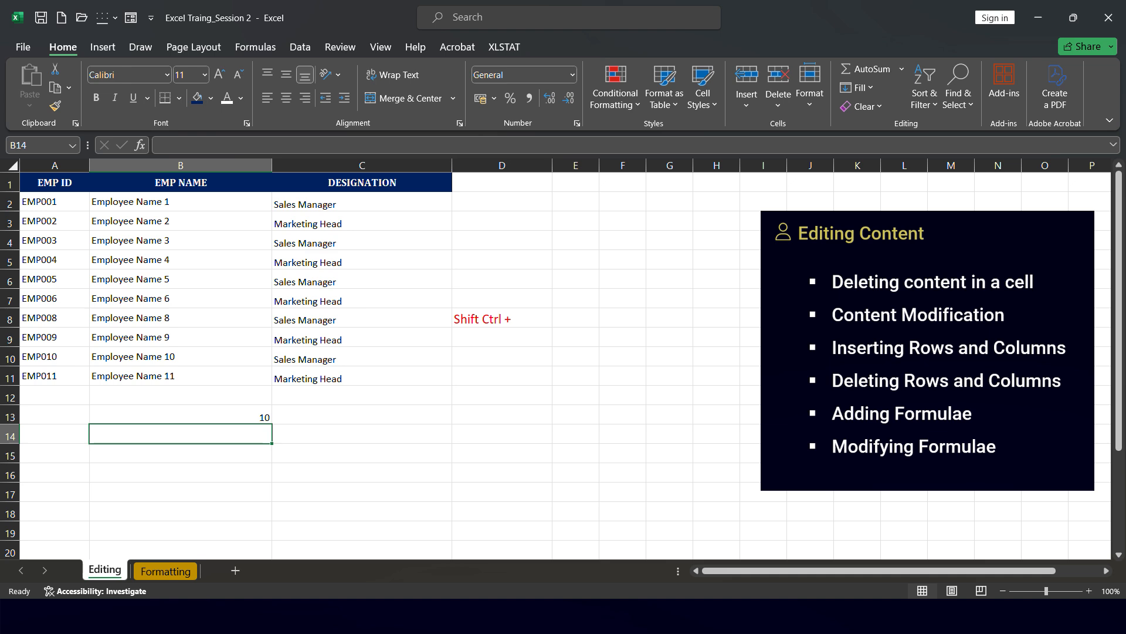
{"action": "right_click", "coordinate": [107, 573]}
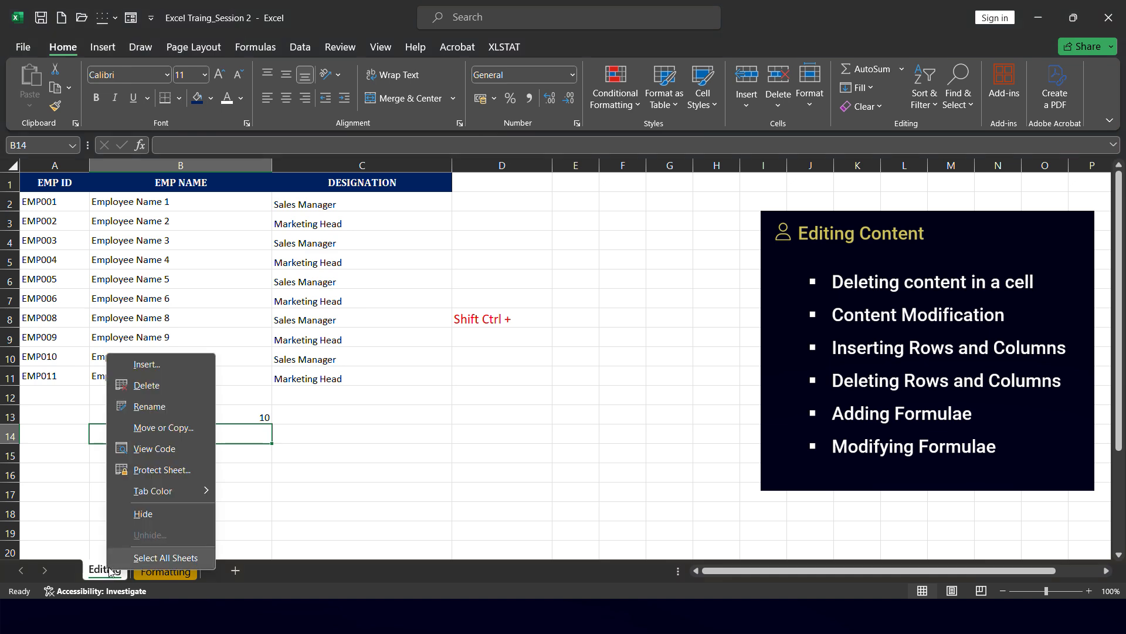
{"action": "mouse_move", "coordinate": [170, 496]}
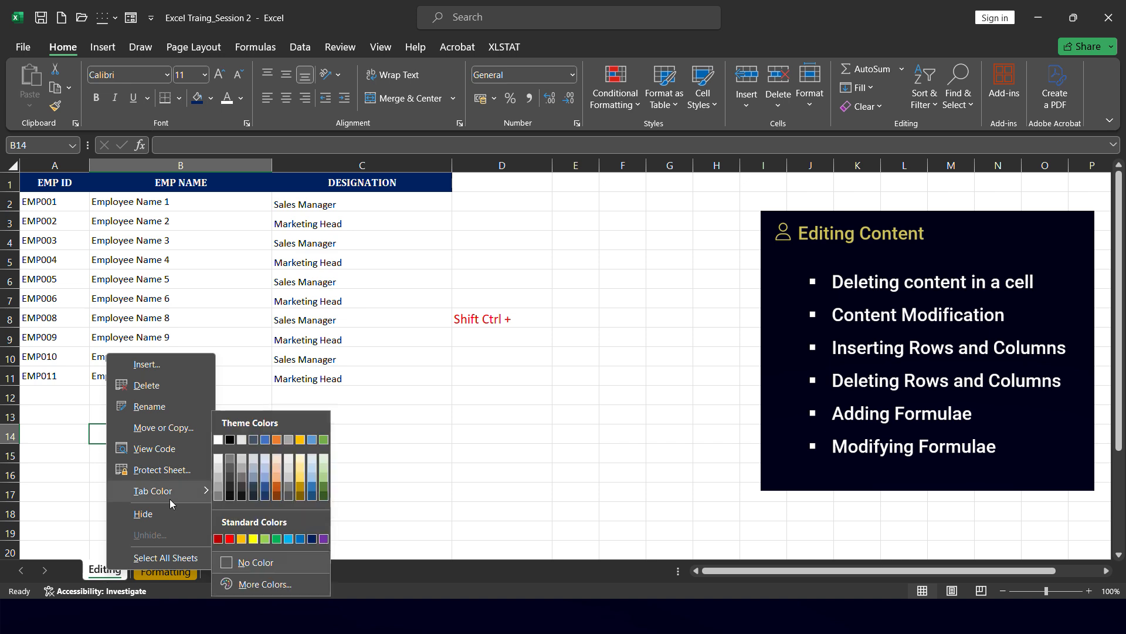
{"action": "left_click", "coordinate": [320, 540]}
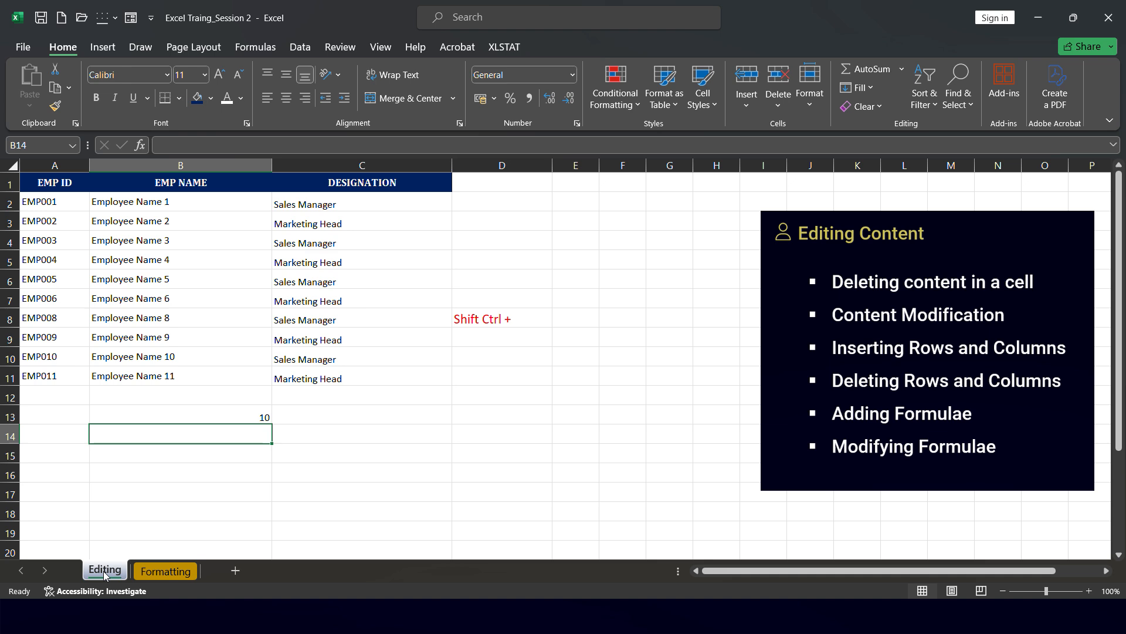
On the Formatting sheet, make row 6 slightly taller and clear the HP, Lenovo and Dell entries
{"action": "left_click", "coordinate": [156, 571]}
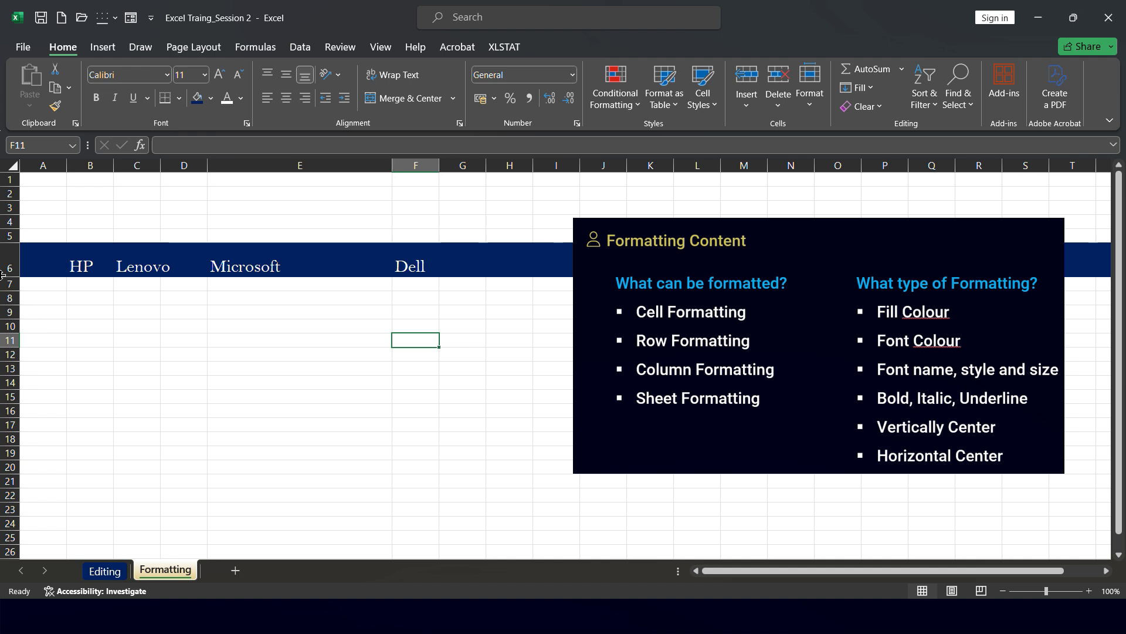
{"action": "left_click_drag", "start_coordinate": [3, 275], "coordinate": [5, 282]}
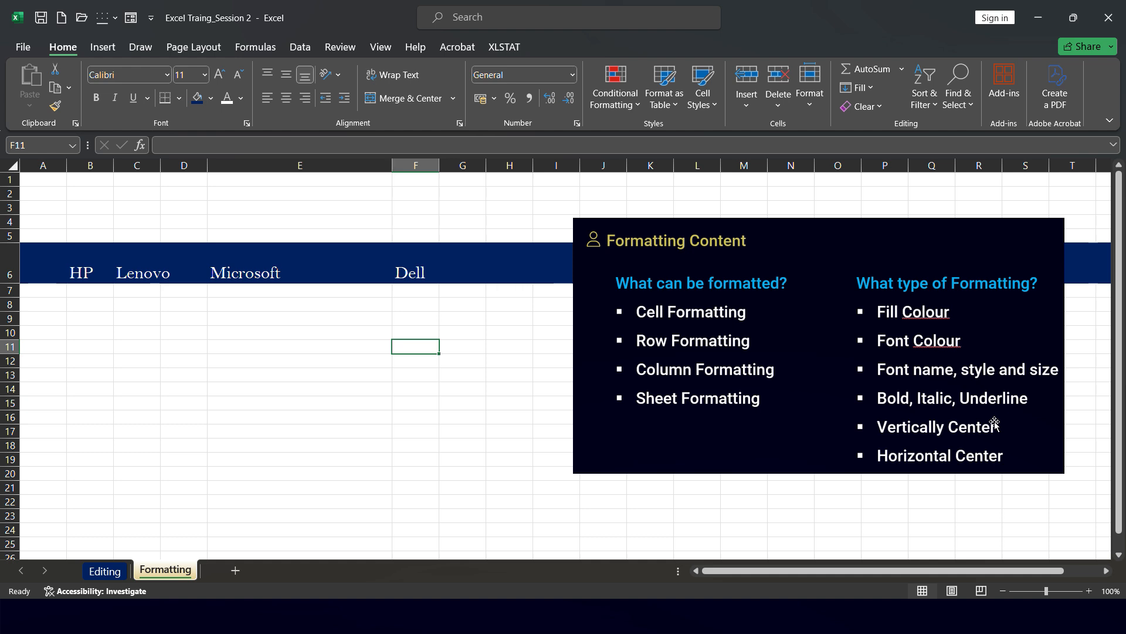
{"action": "left_click", "coordinate": [240, 274]}
{"action": "left_click_drag", "start_coordinate": [146, 276], "coordinate": [85, 280]}
{"action": "key", "text": "Delete"}
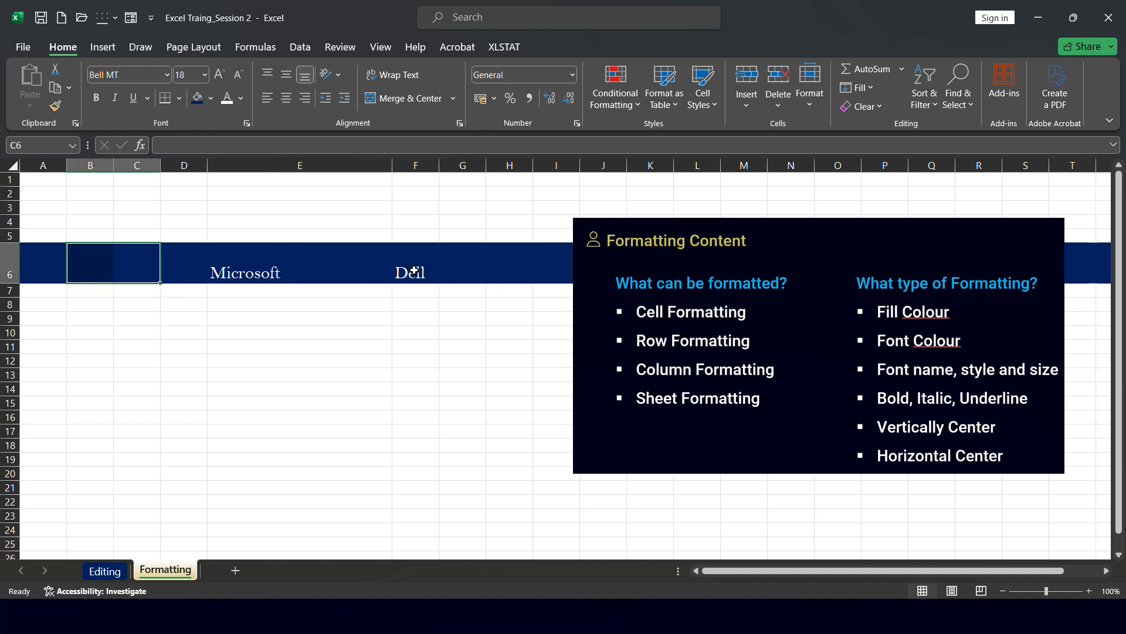
{"action": "left_click", "coordinate": [410, 270]}
{"action": "key", "text": "Delete"}
Align the Microsoft text in cell E6 horizontally to the left, to the centre and finally to the right
{"action": "left_click", "coordinate": [237, 267]}
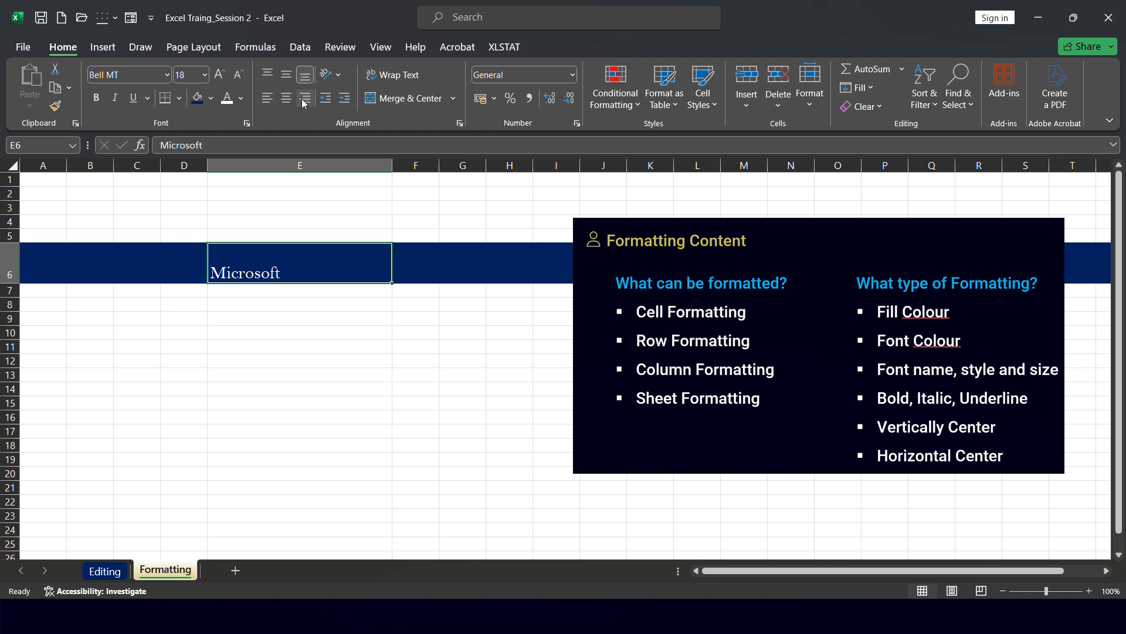
{"action": "left_click", "coordinate": [268, 100]}
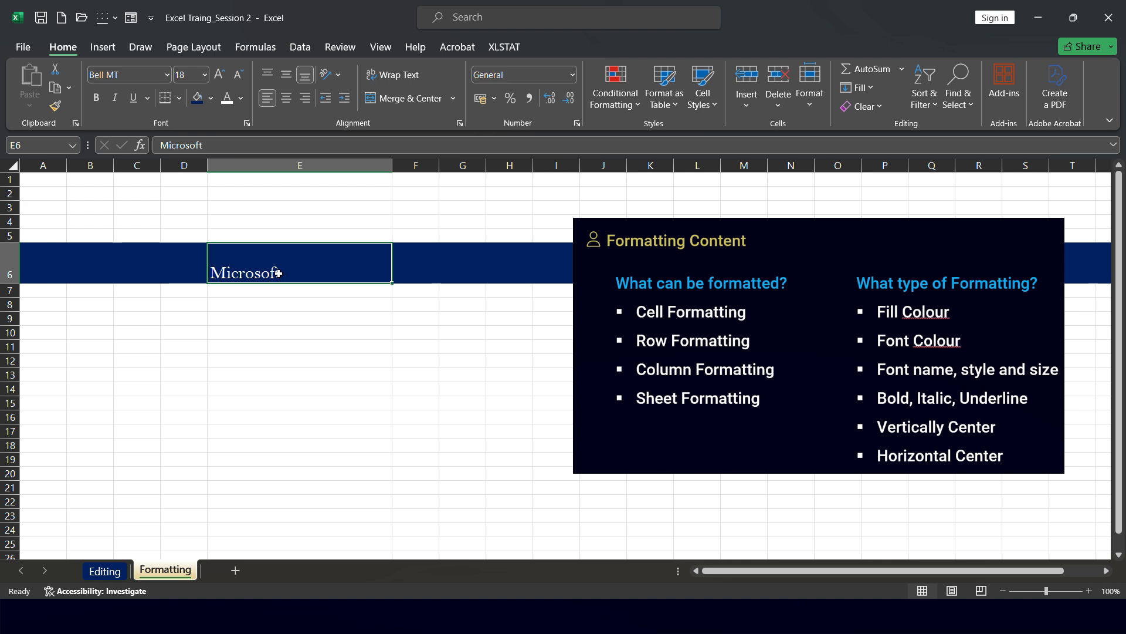
{"action": "left_click", "coordinate": [287, 100]}
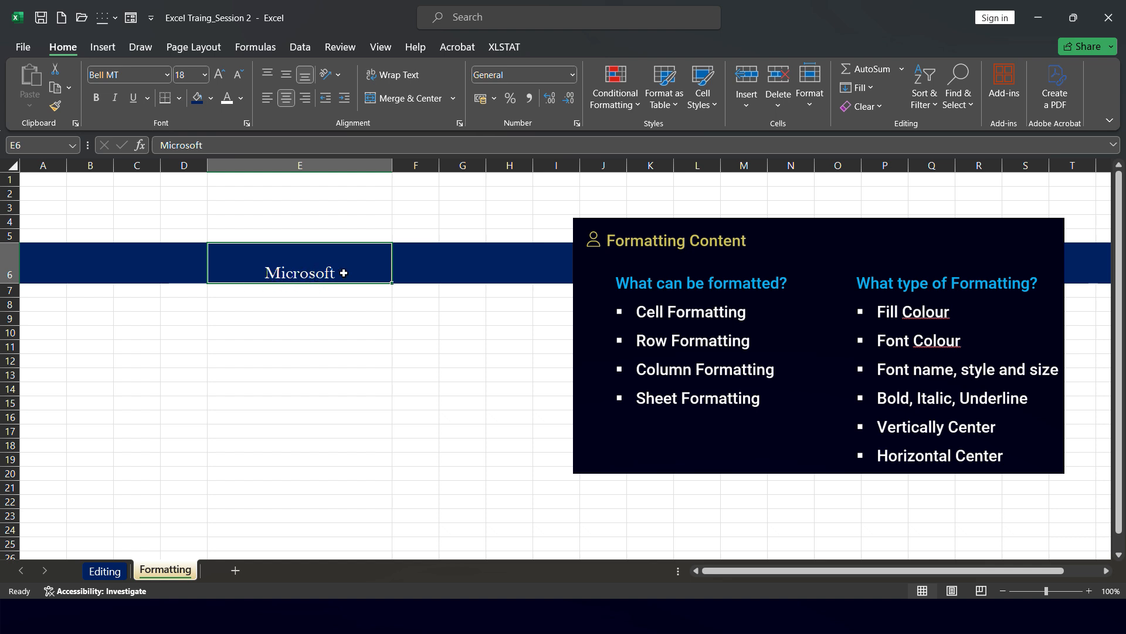
{"action": "left_click", "coordinate": [305, 98]}
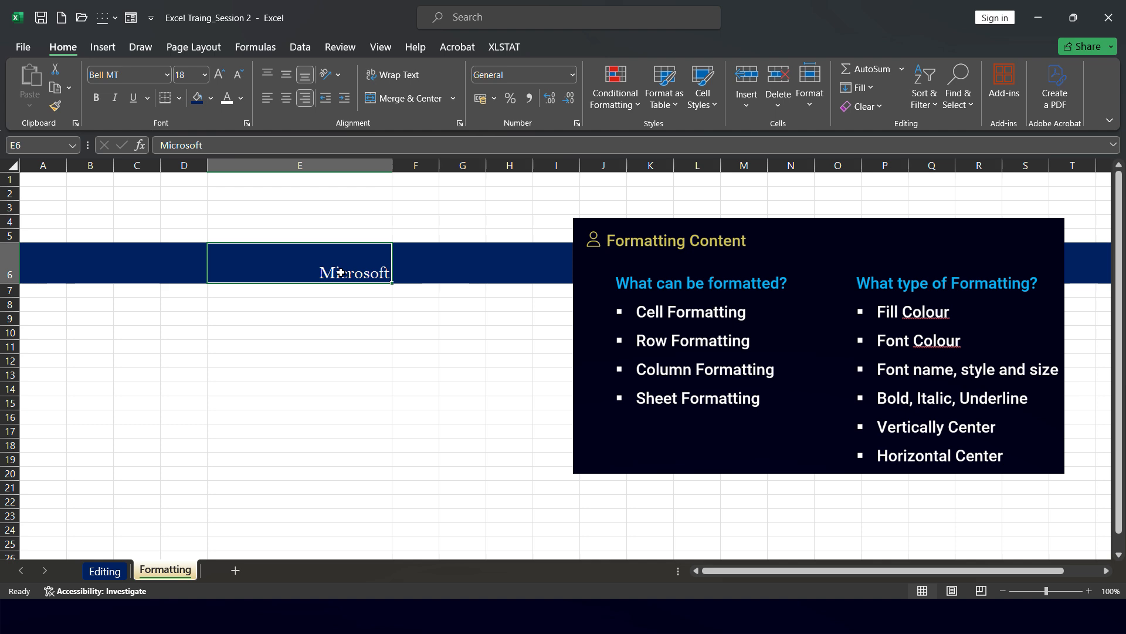
Align cell E6 to the left and replace its Microsoft text with the number 100
{"action": "type", "text": "100"}
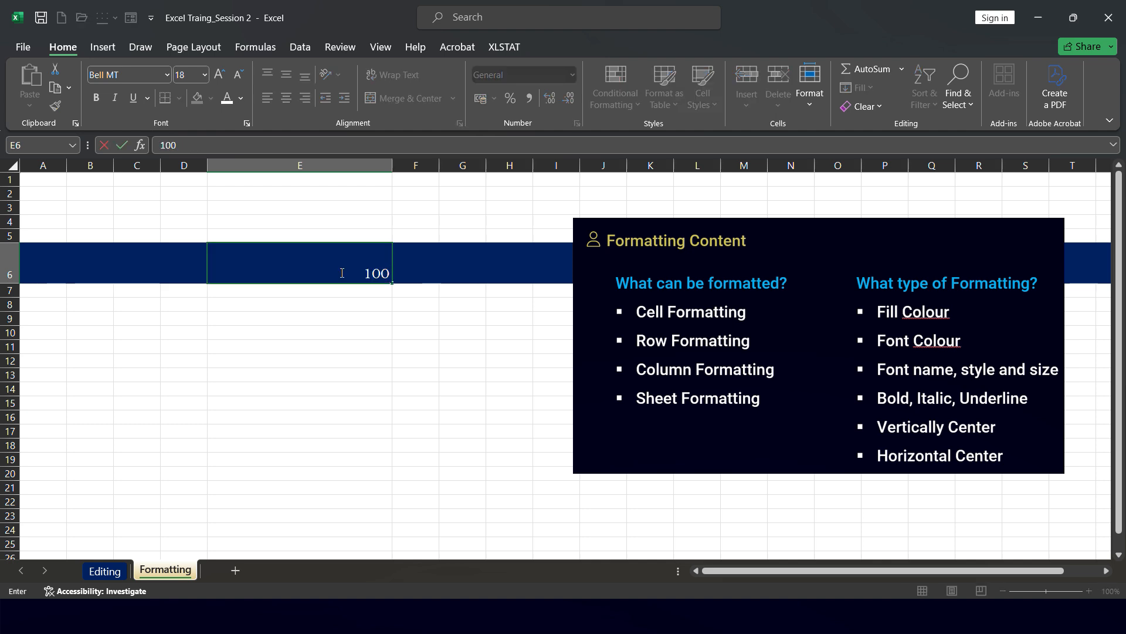
{"action": "key", "text": "Escape"}
{"action": "left_click", "coordinate": [267, 98]}
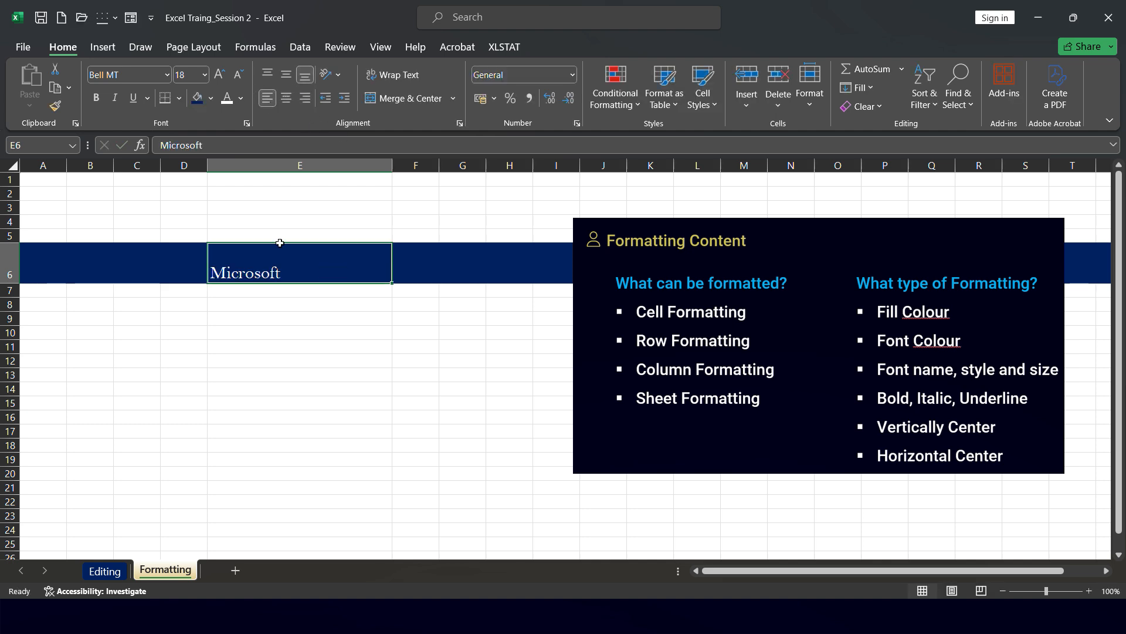
{"action": "type", "text": "100"}
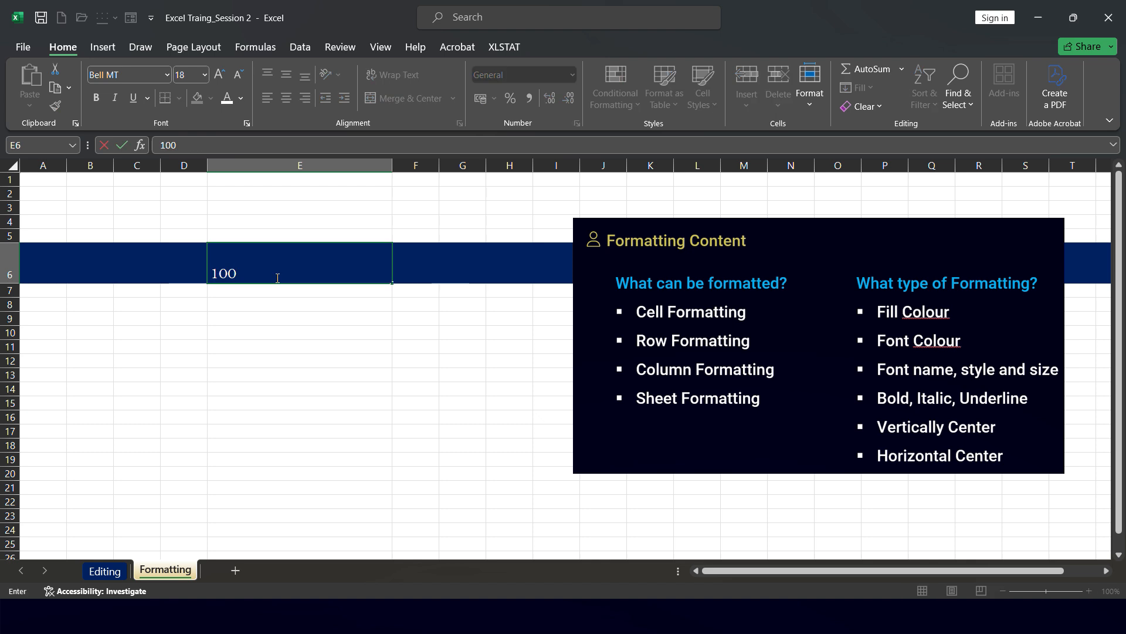
{"action": "key", "text": "Return"}
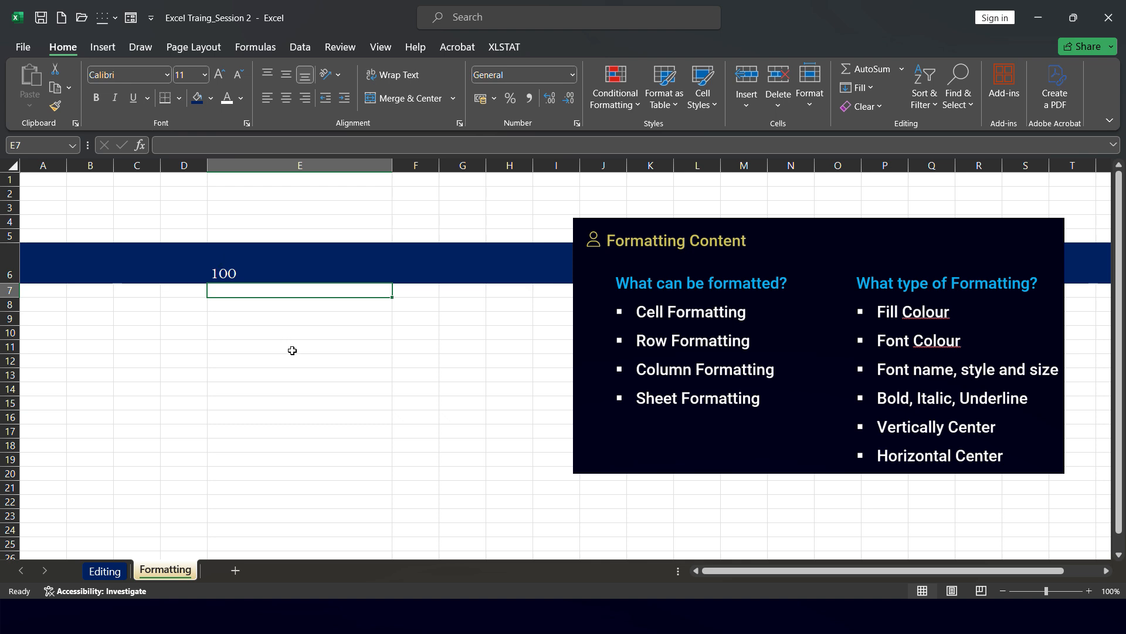
Enter the number 100 in the unformatted cell E10 to compare its default alignment
{"action": "left_click", "coordinate": [314, 330]}
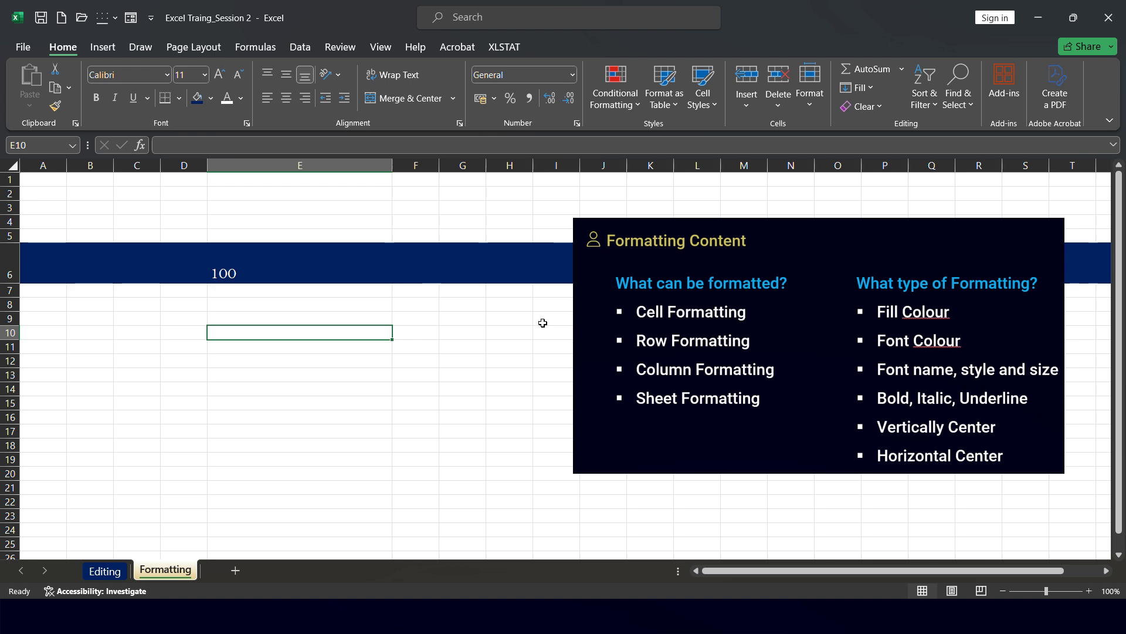
{"action": "type", "text": "100"}
{"action": "key", "text": "Return"}
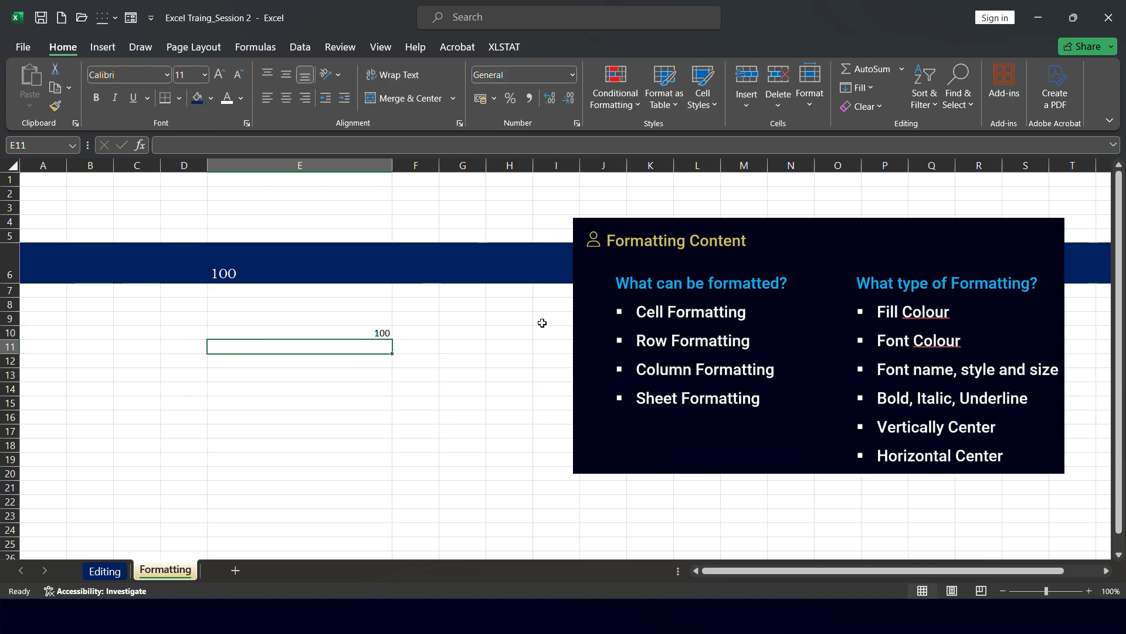
Compare cells E10 and E6, and undo the entries of 100 in both
{"action": "left_click", "coordinate": [380, 333]}
{"action": "left_click", "coordinate": [287, 270]}
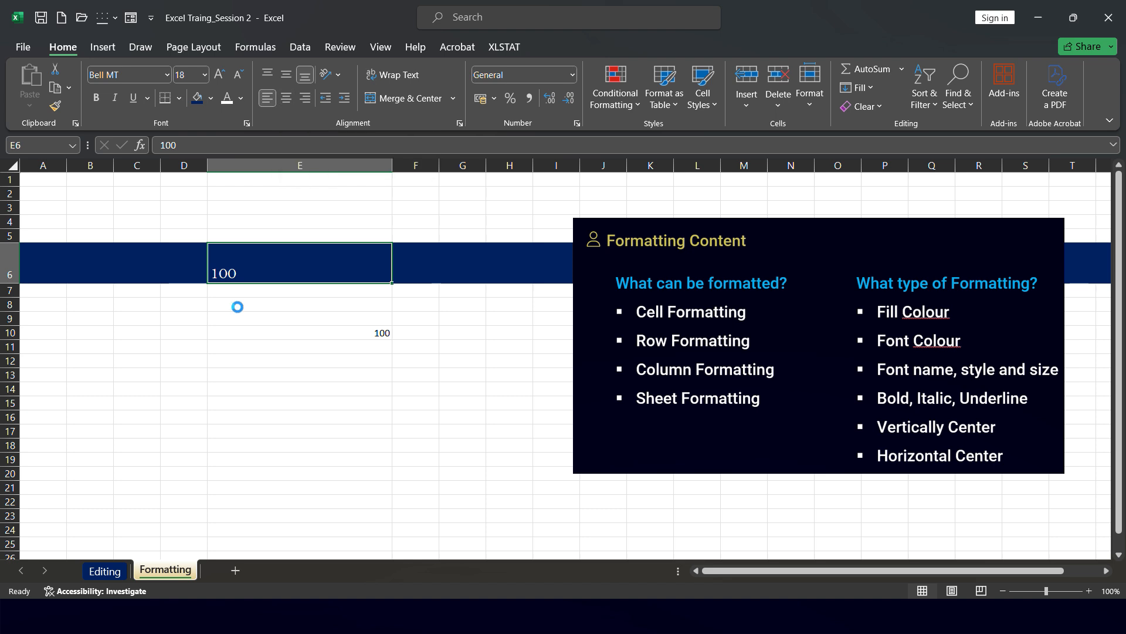
{"action": "key", "text": "ctrl+z"}
{"action": "key", "text": "ctrl+z"}
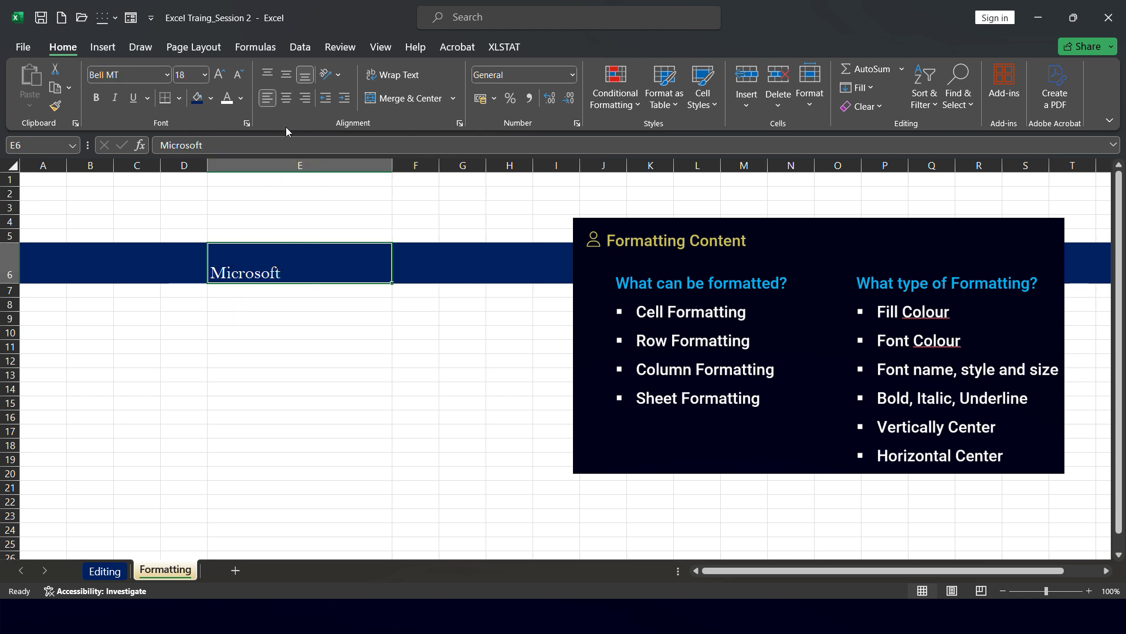
Centre the Microsoft text in cell E6 horizontally and try middle, top and bottom vertical alignment, ending on middle
{"action": "left_click", "coordinate": [292, 100]}
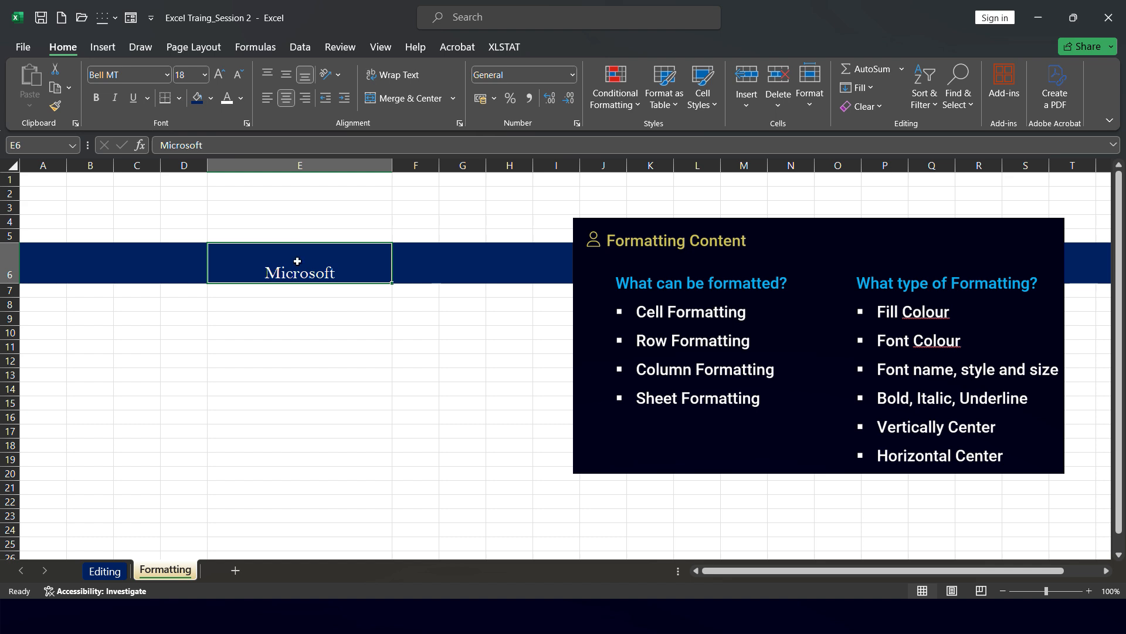
{"action": "left_click", "coordinate": [286, 74]}
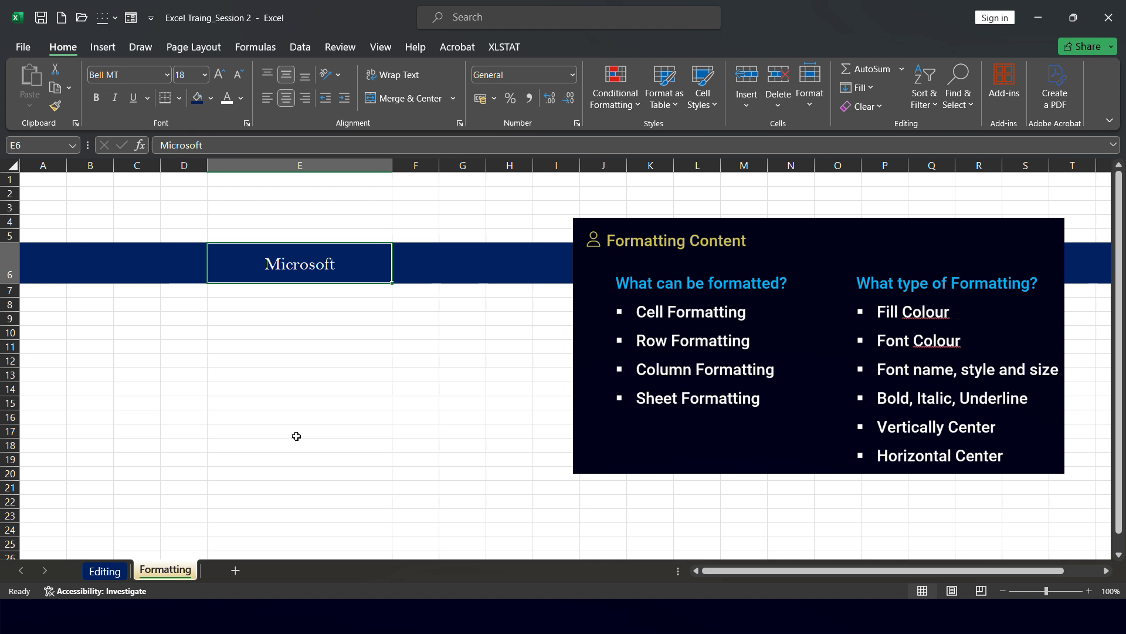
{"action": "left_click", "coordinate": [275, 71]}
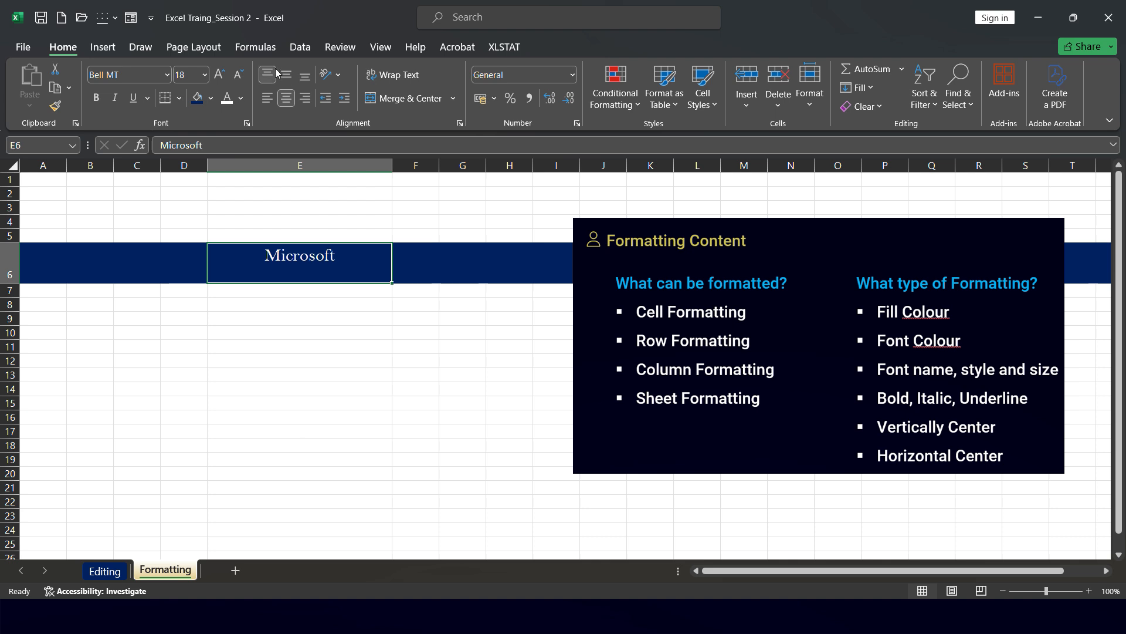
{"action": "left_click", "coordinate": [304, 75]}
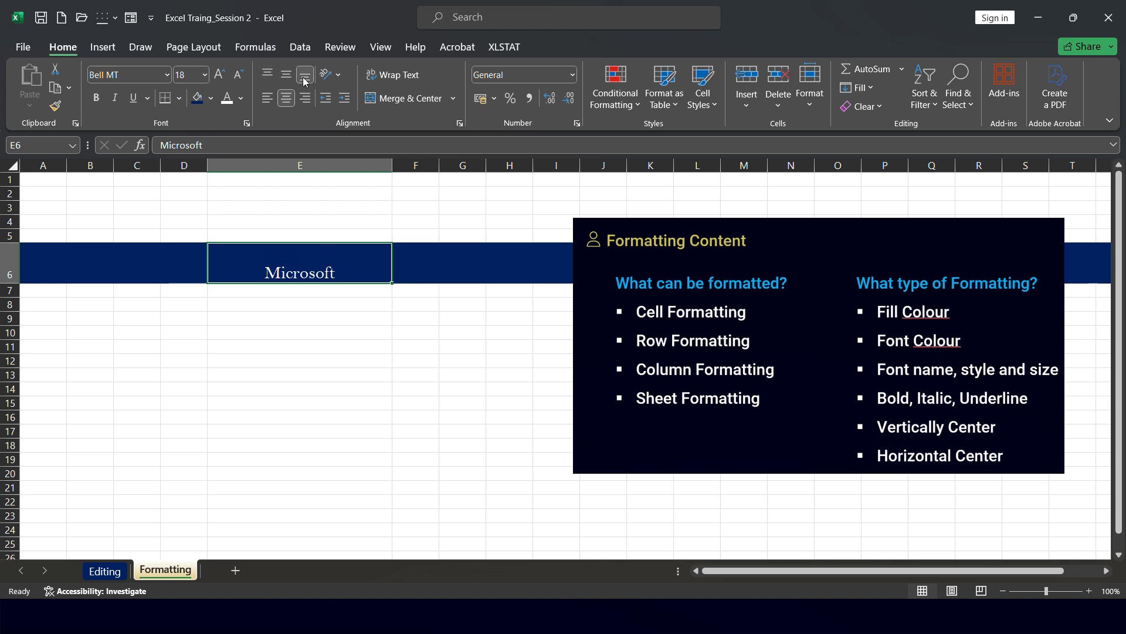
{"action": "left_click", "coordinate": [287, 74]}
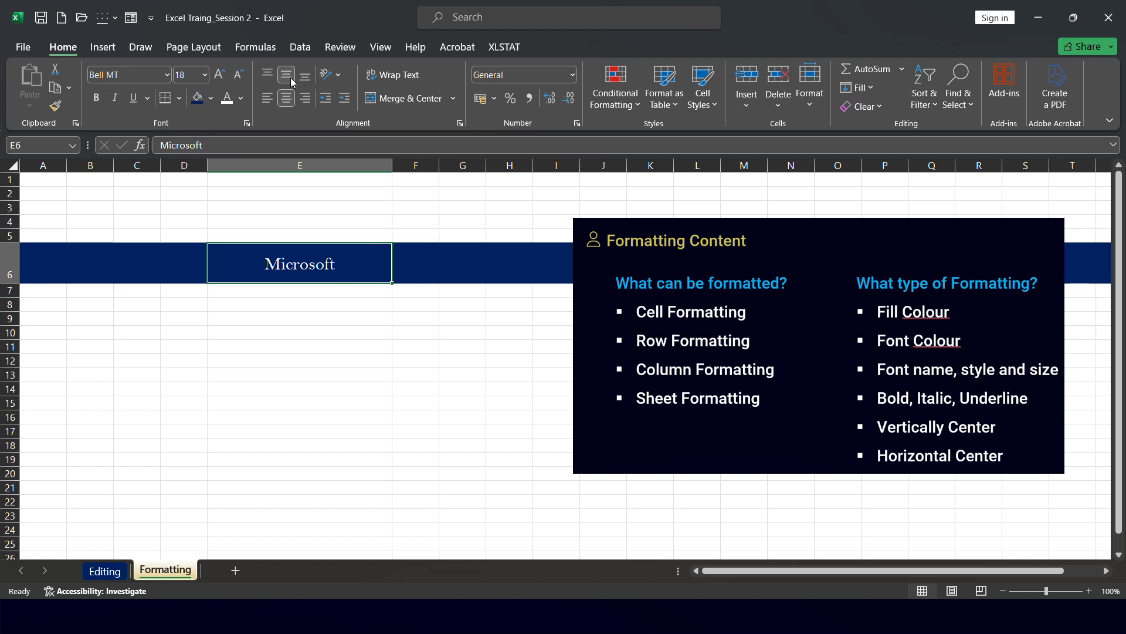
Switch the Microsoft text in cell E6 between left and centre horizontal alignment twice, ending on centre
{"action": "left_click", "coordinate": [267, 98]}
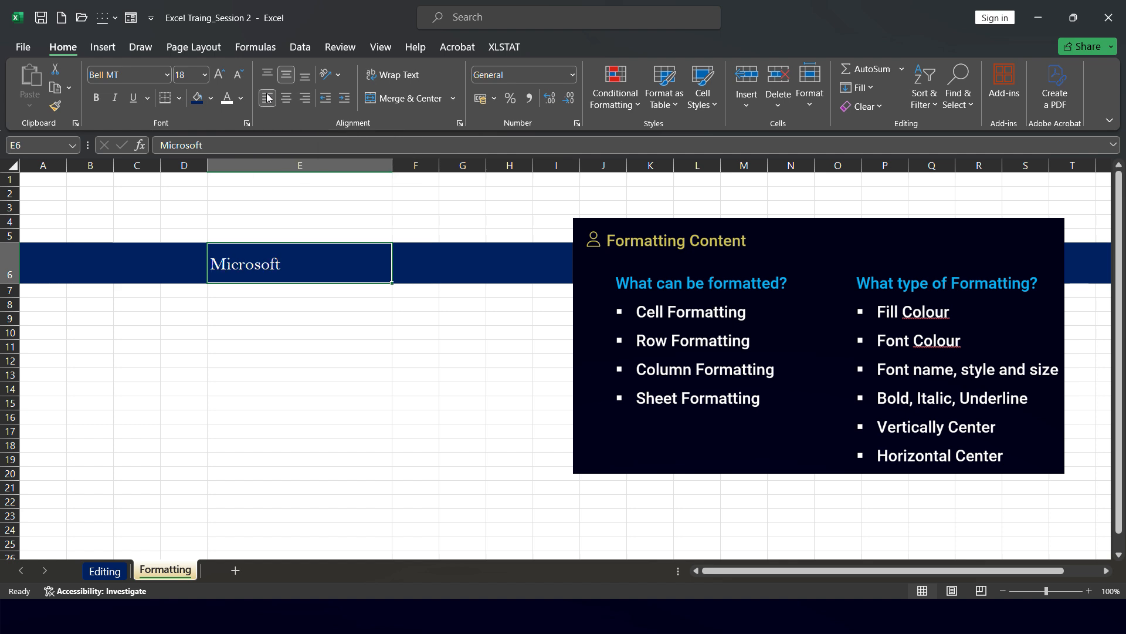
{"action": "left_click", "coordinate": [287, 98]}
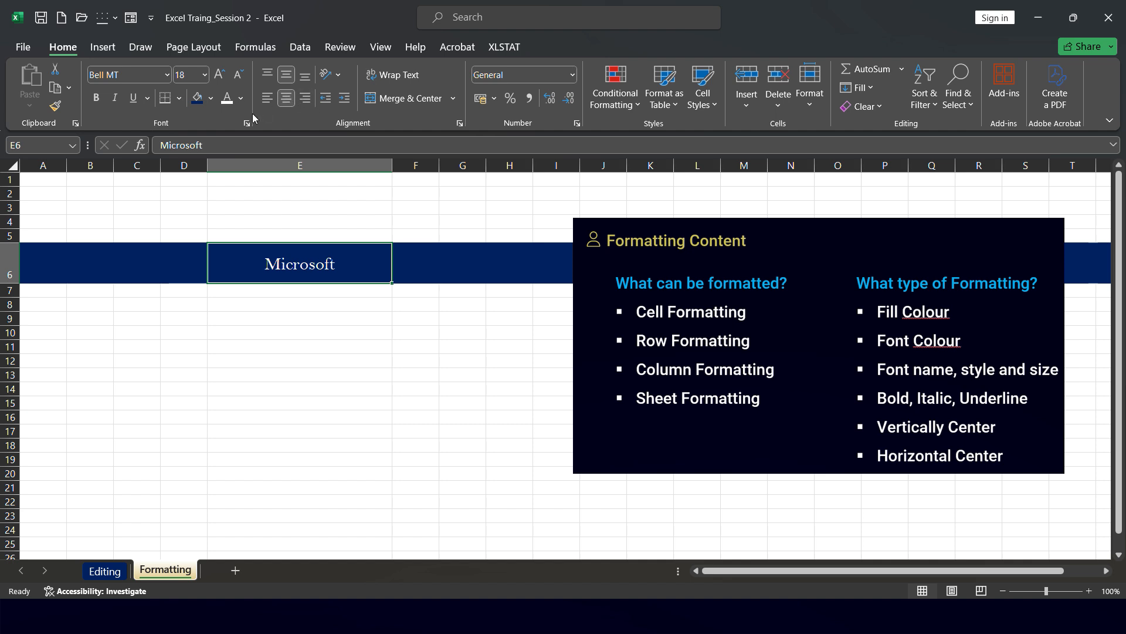
{"action": "left_click", "coordinate": [268, 98]}
{"action": "left_click", "coordinate": [287, 99]}
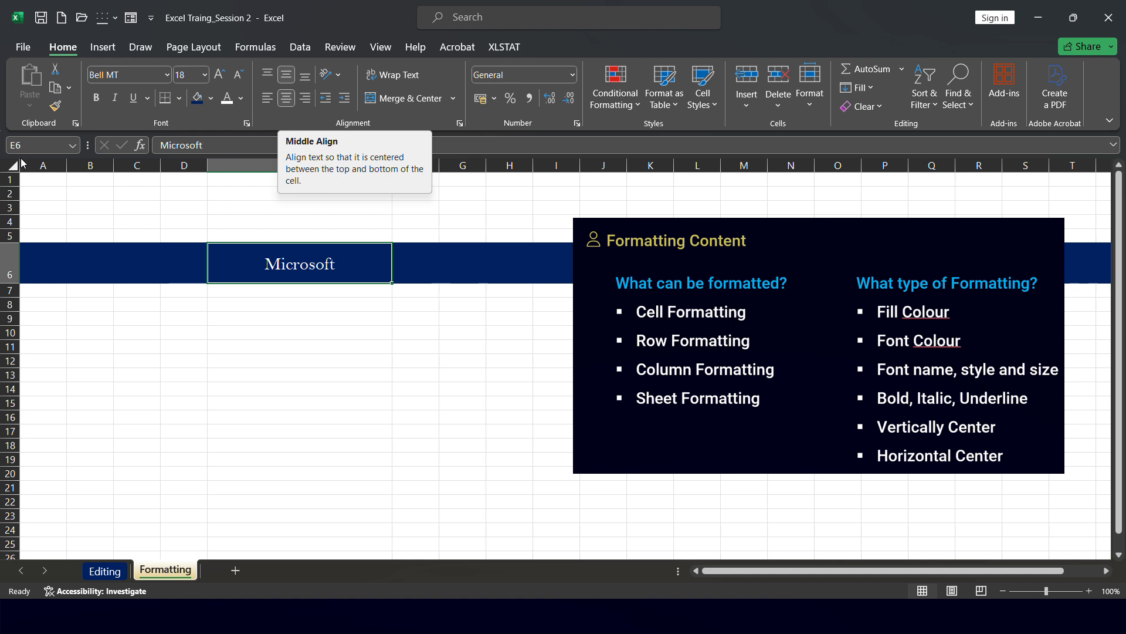
Apply middle vertical alignment to every cell of the Formatting sheet
{"action": "left_click", "coordinate": [3, 164]}
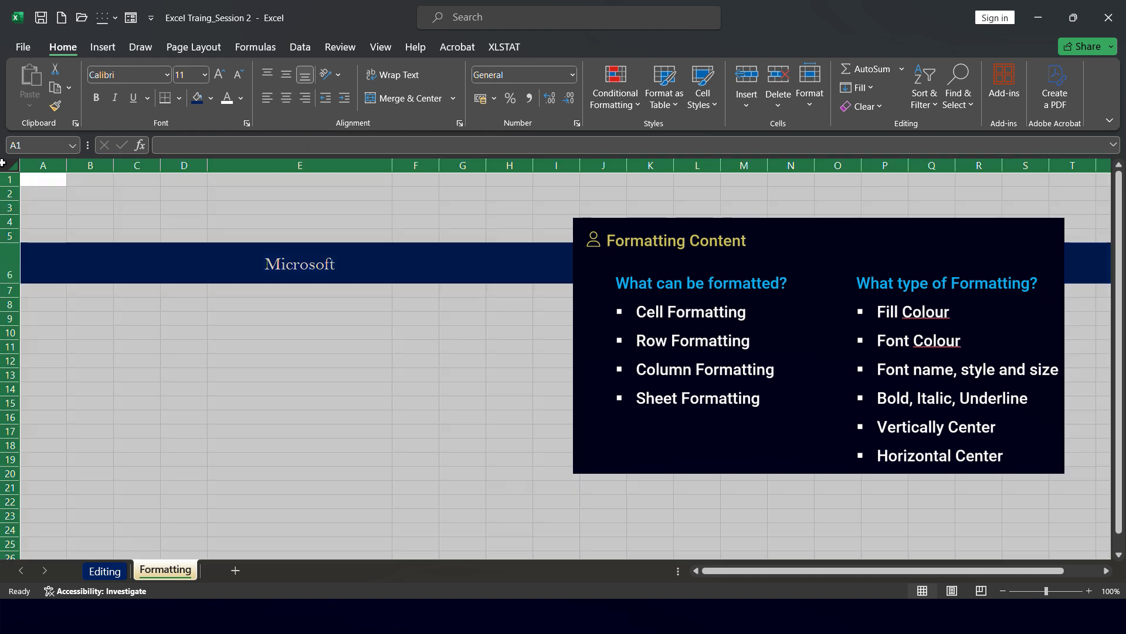
{"action": "left_click", "coordinate": [286, 75]}
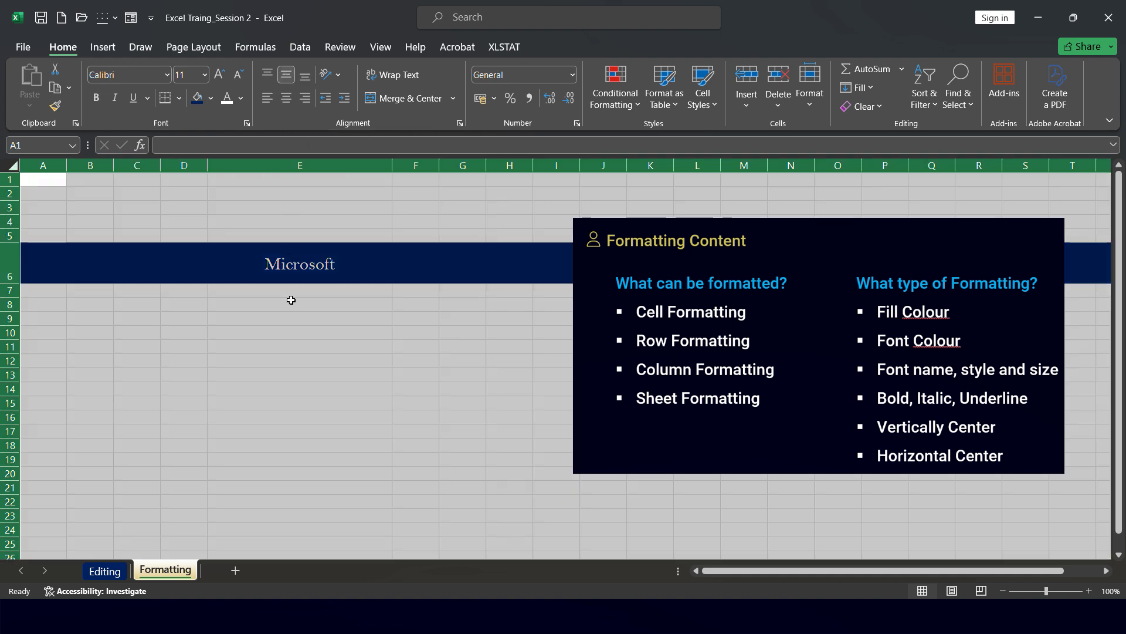